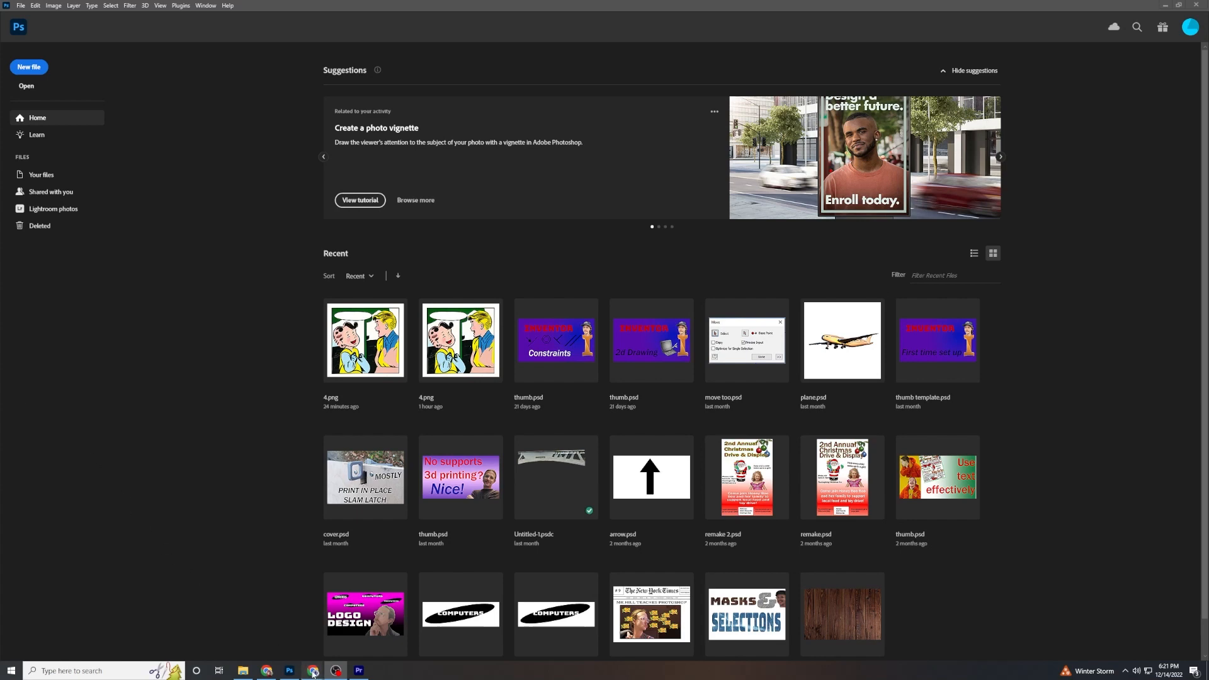
Switch to Chrome, open the comic image attached to the Photoshop: Text assignment, and save it to Downloads as a PNG.
{"action": "mouse_move", "coordinate": [313, 673]}
{"action": "left_click", "coordinate": [283, 622]}
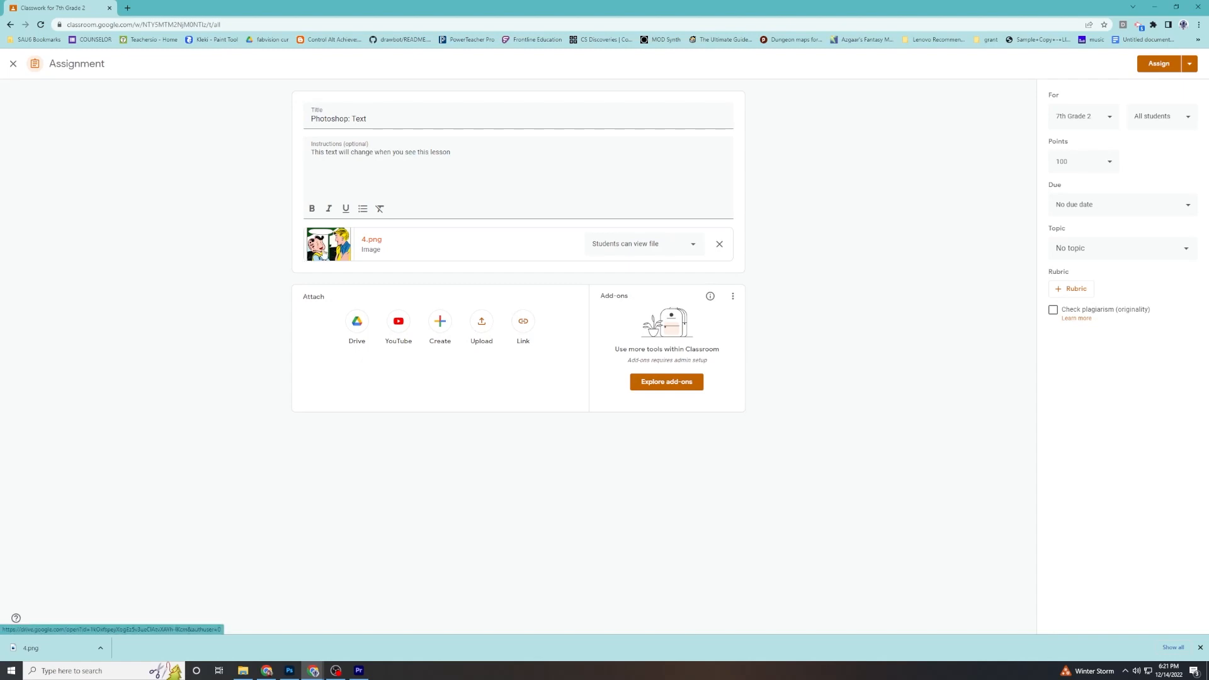
{"action": "left_click", "coordinate": [331, 245]}
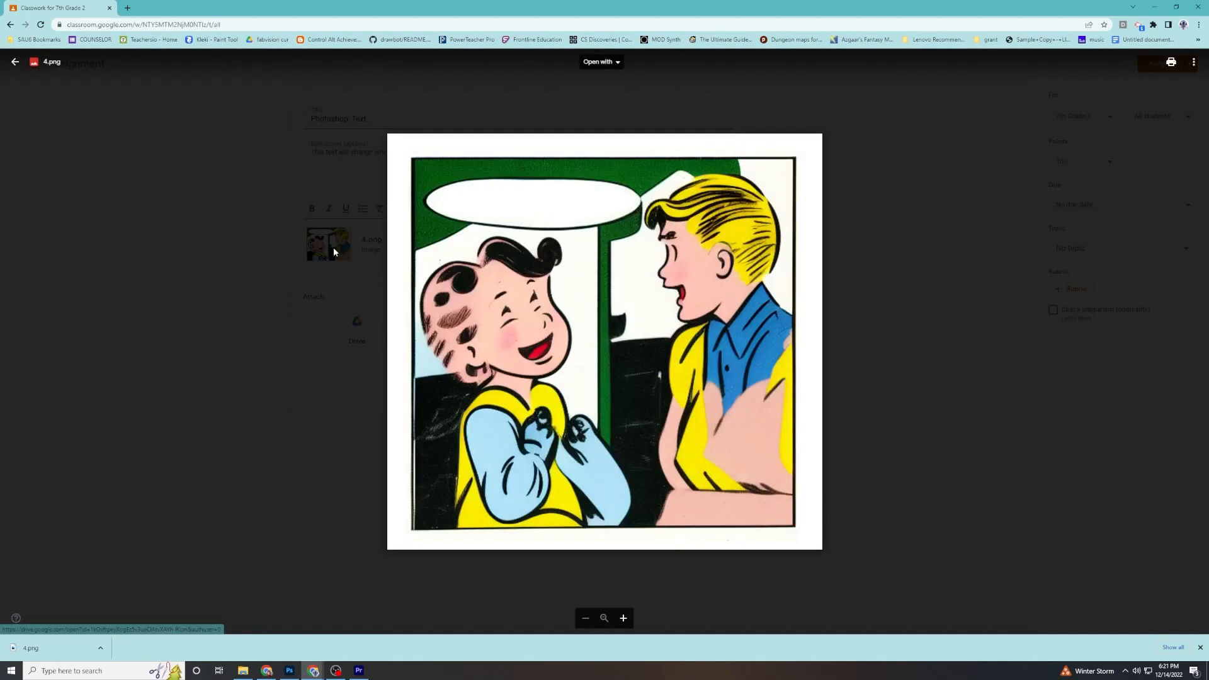
{"action": "right_click", "coordinate": [478, 205]}
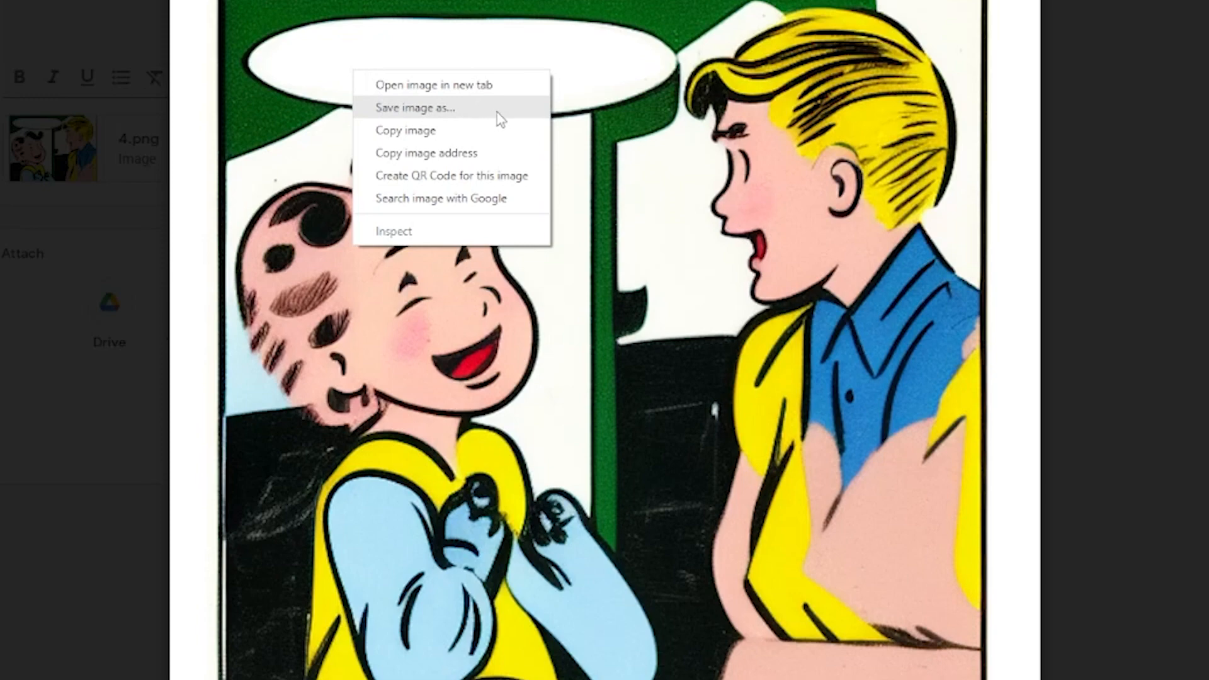
{"action": "left_click", "coordinate": [498, 112]}
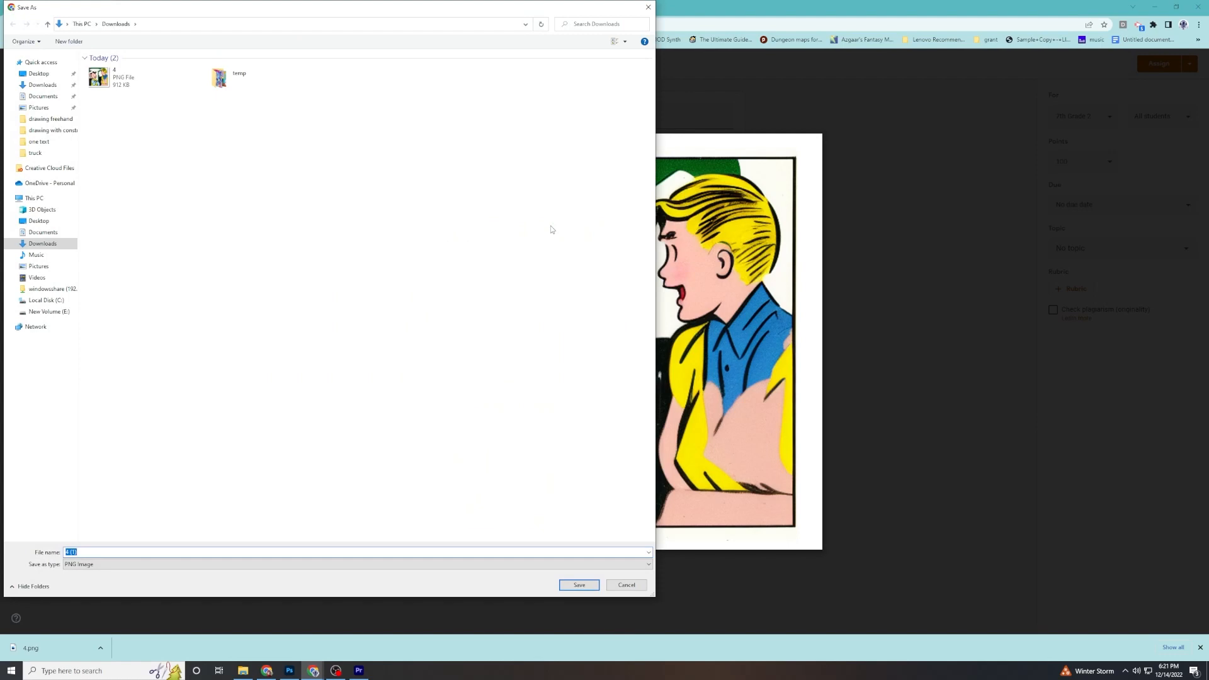
{"action": "left_click", "coordinate": [573, 585]}
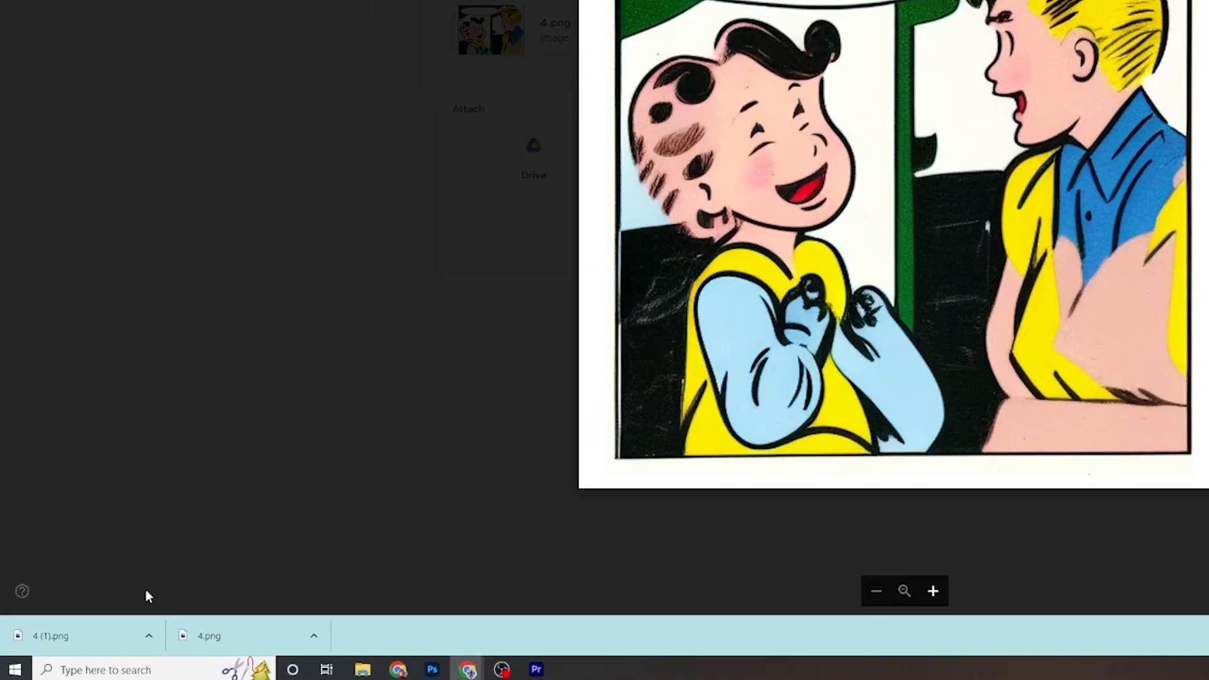
Locate the downloaded 4 (1).png in its folder and open it in Photoshop as a new document.
{"action": "left_click", "coordinate": [148, 635]}
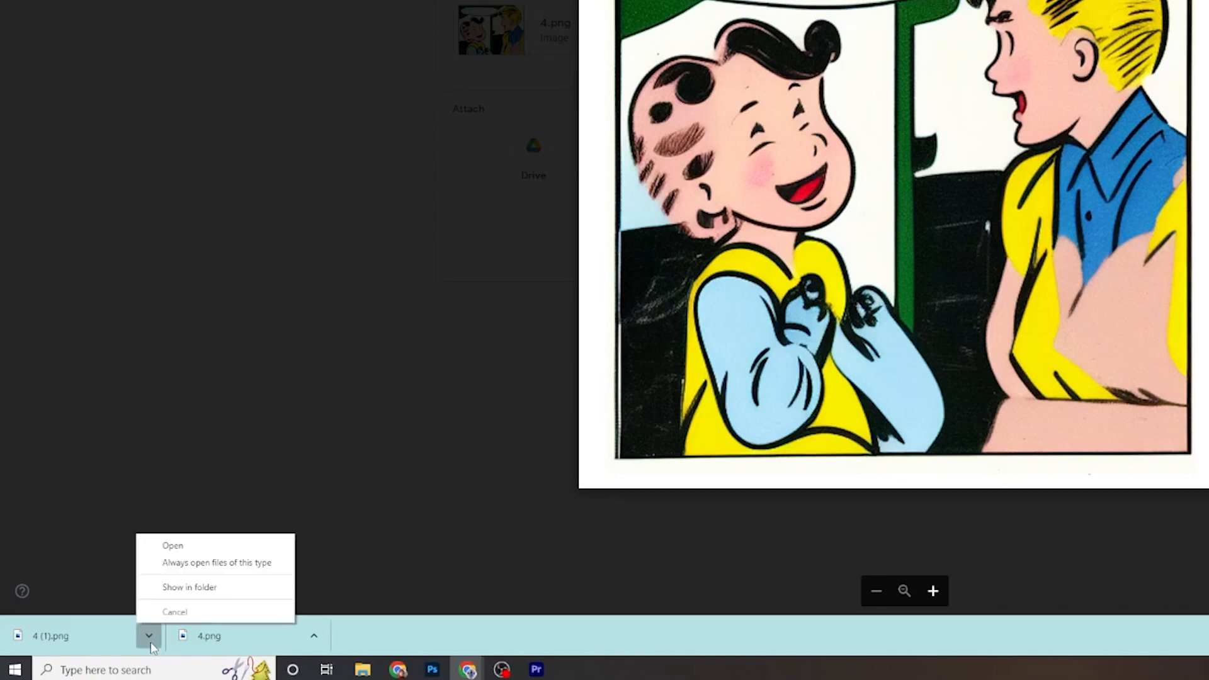
{"action": "left_click", "coordinate": [176, 593]}
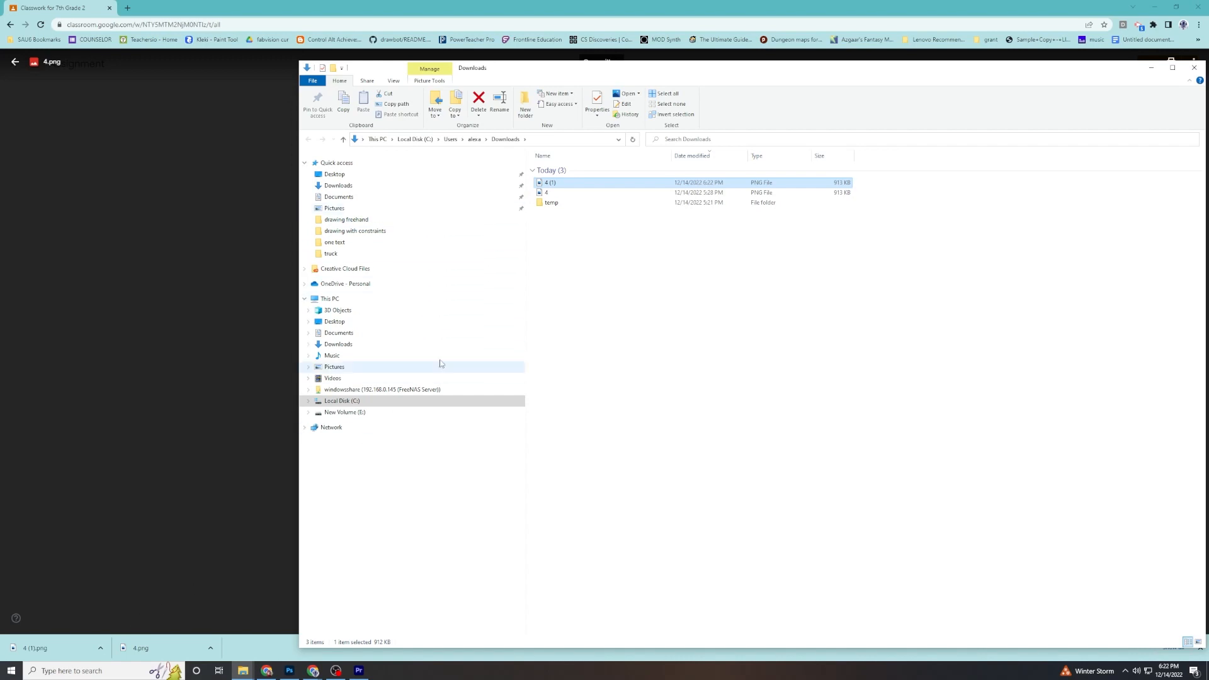
{"action": "left_click_drag", "start_coordinate": [549, 182], "coordinate": [458, 263]}
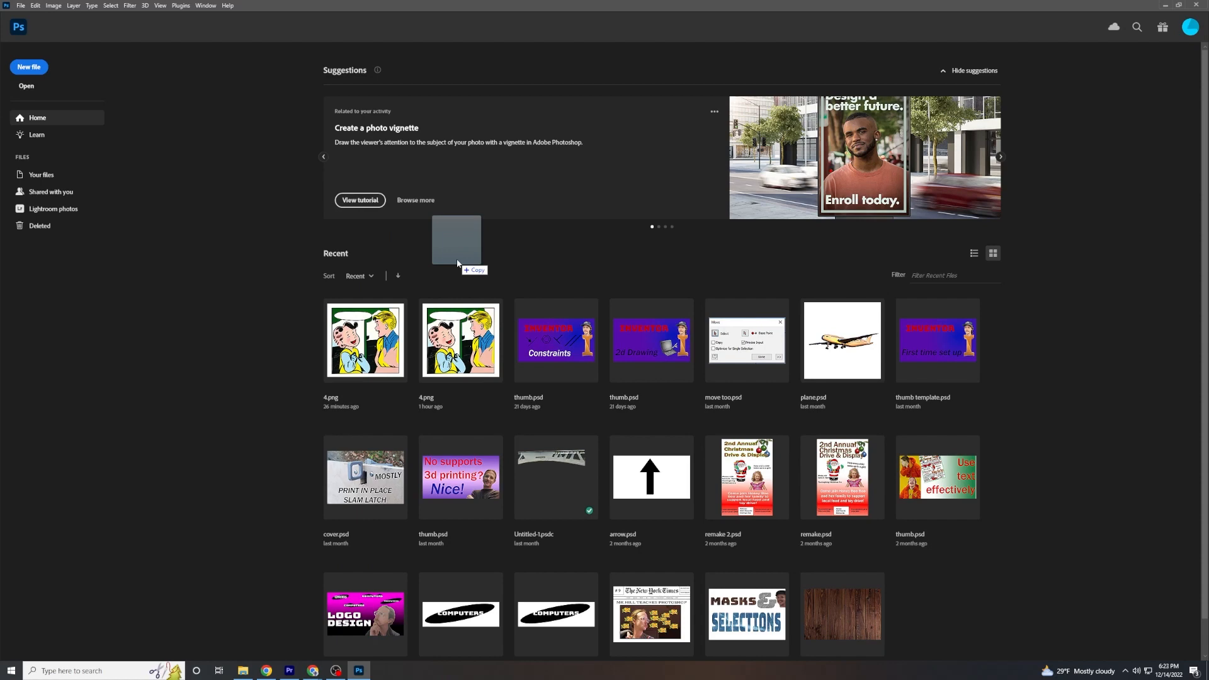
{"action": "left_click_drag", "start_coordinate": [458, 263], "coordinate": [456, 258]}
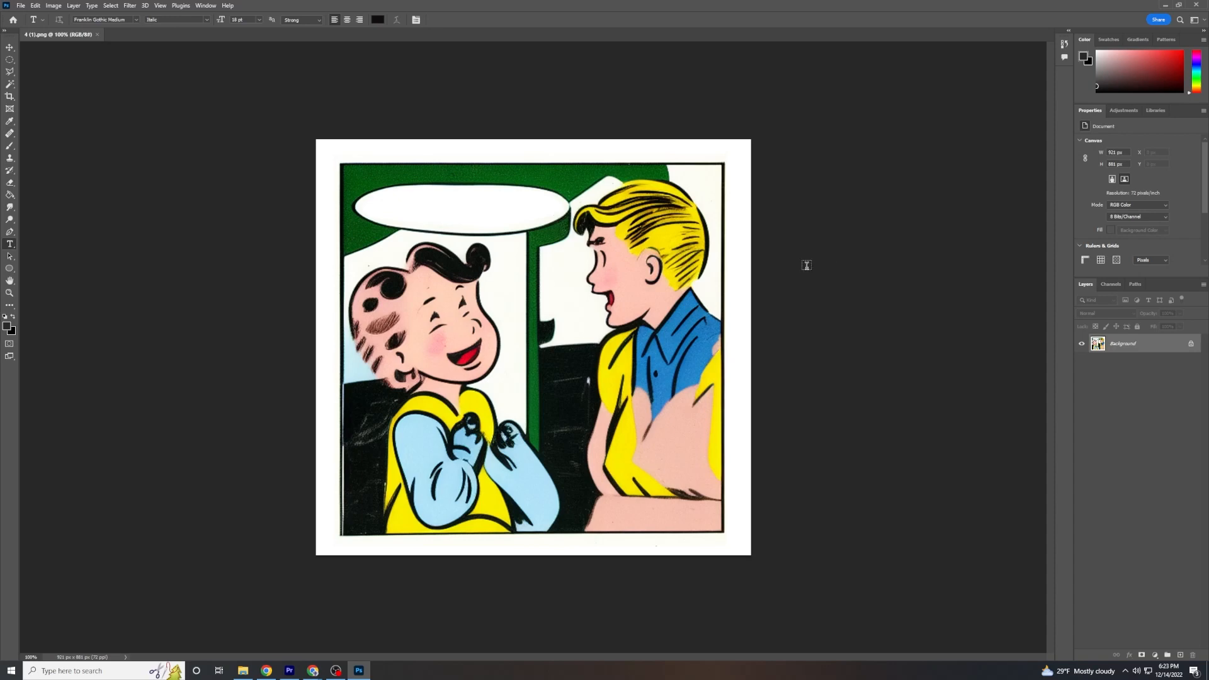
Examine the comic at different magnifications with the Zoom tool, zooming in and out around both characters.
{"action": "left_click", "coordinate": [7, 297]}
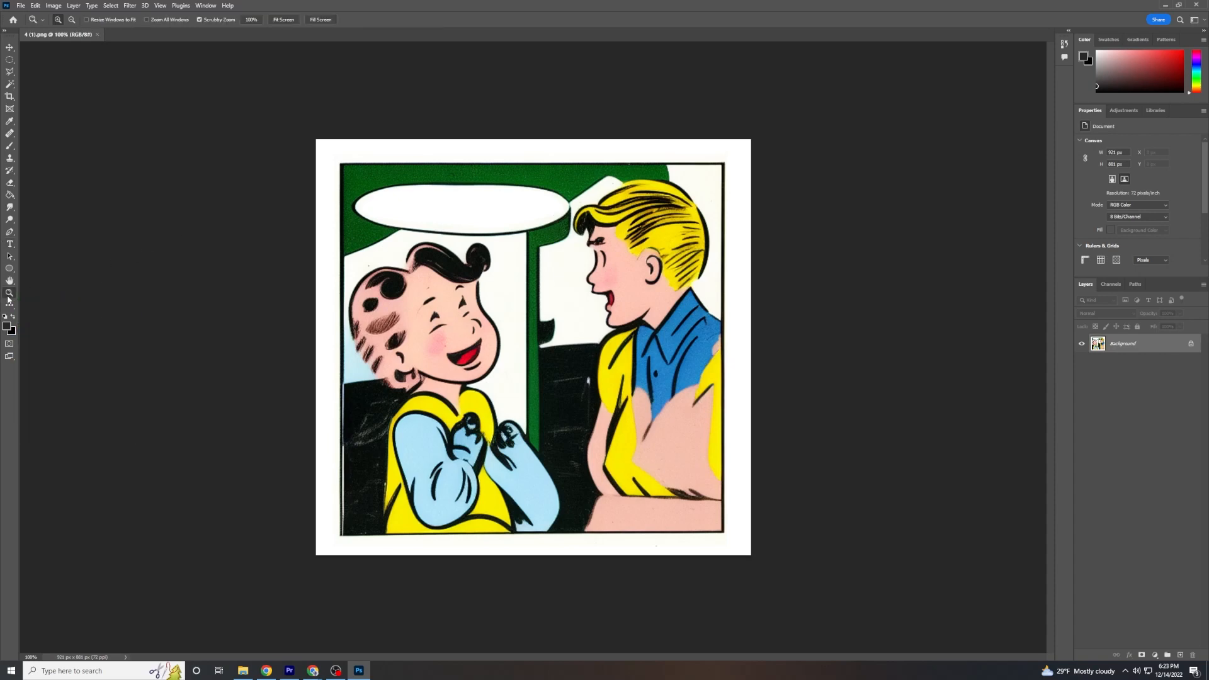
{"action": "left_click_drag", "start_coordinate": [532, 231], "coordinate": [680, 197]}
{"action": "key", "text": "ctrl+0"}
{"action": "left_click_drag", "start_coordinate": [605, 203], "coordinate": [606, 256]}
{"action": "left_click_drag", "start_coordinate": [743, 200], "coordinate": [334, 390]}
{"action": "left_click_drag", "start_coordinate": [212, 370], "coordinate": [259, 374]}
{"action": "key", "text": "alt"}
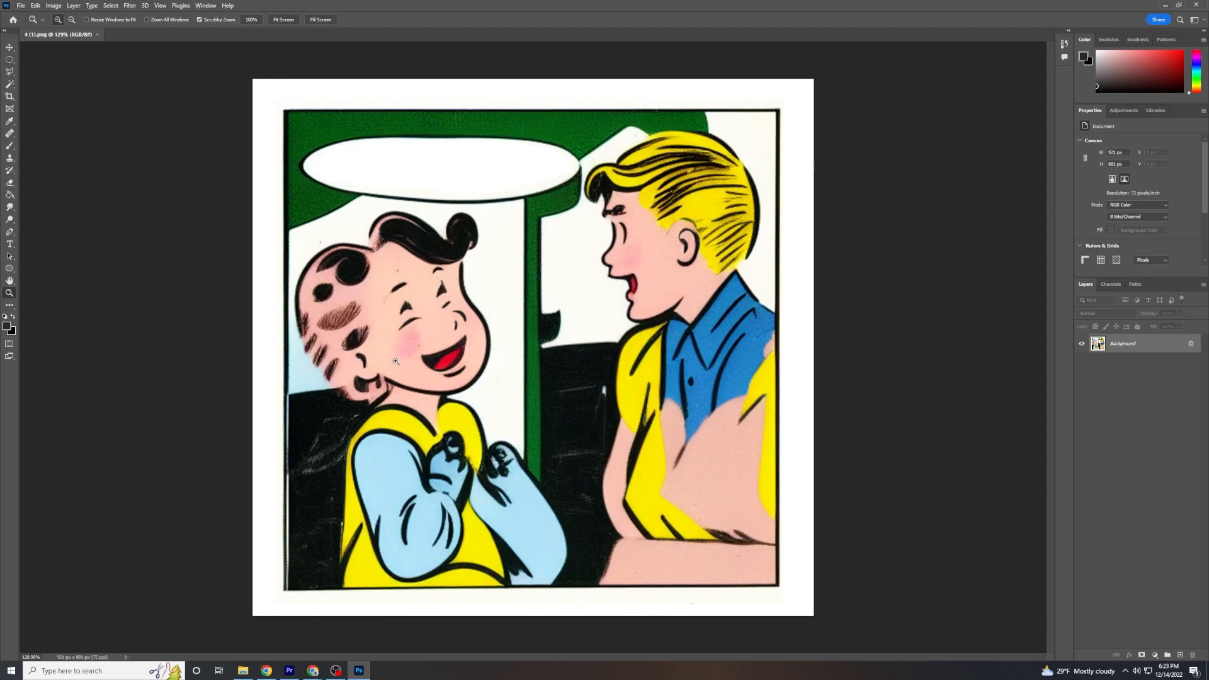
{"action": "scroll", "coordinate": [532, 348], "scroll_direction": "up", "scroll_amount": 19}
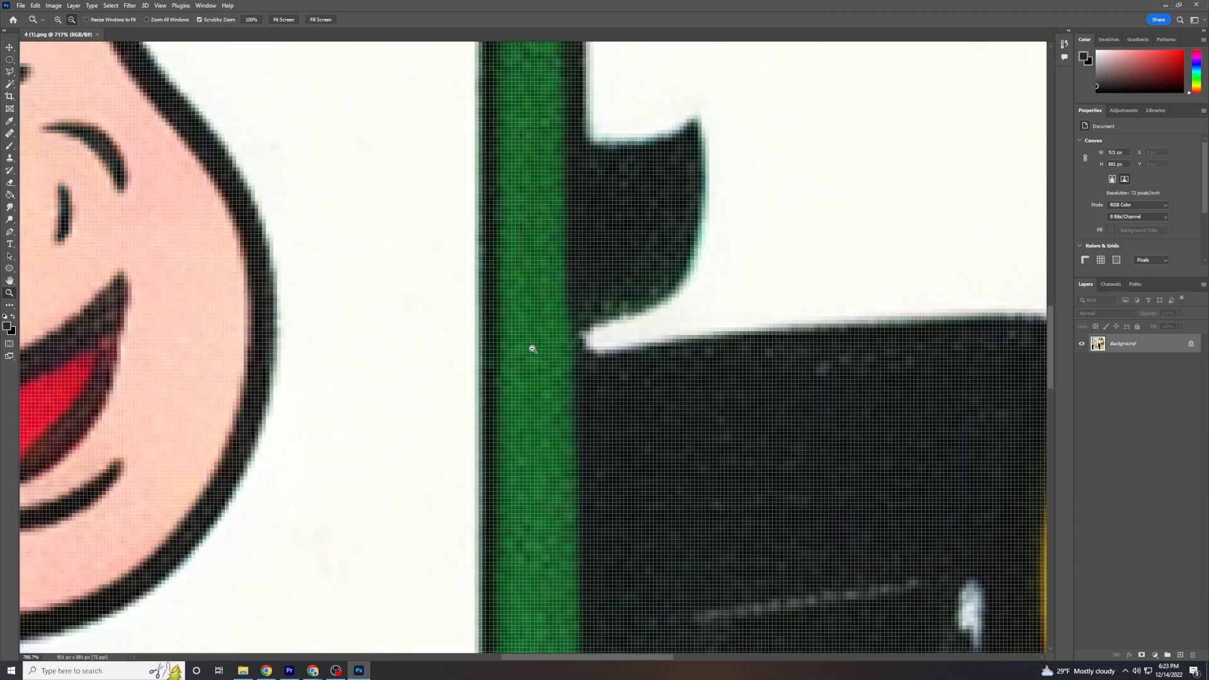
{"action": "scroll", "coordinate": [532, 349], "scroll_direction": "down", "scroll_amount": 6}
{"action": "scroll", "coordinate": [924, 99], "scroll_direction": "up", "scroll_amount": 5}
{"action": "scroll", "coordinate": [924, 98], "scroll_direction": "down", "scroll_amount": 4}
{"action": "scroll", "coordinate": [762, 159], "scroll_direction": "up", "scroll_amount": 2}
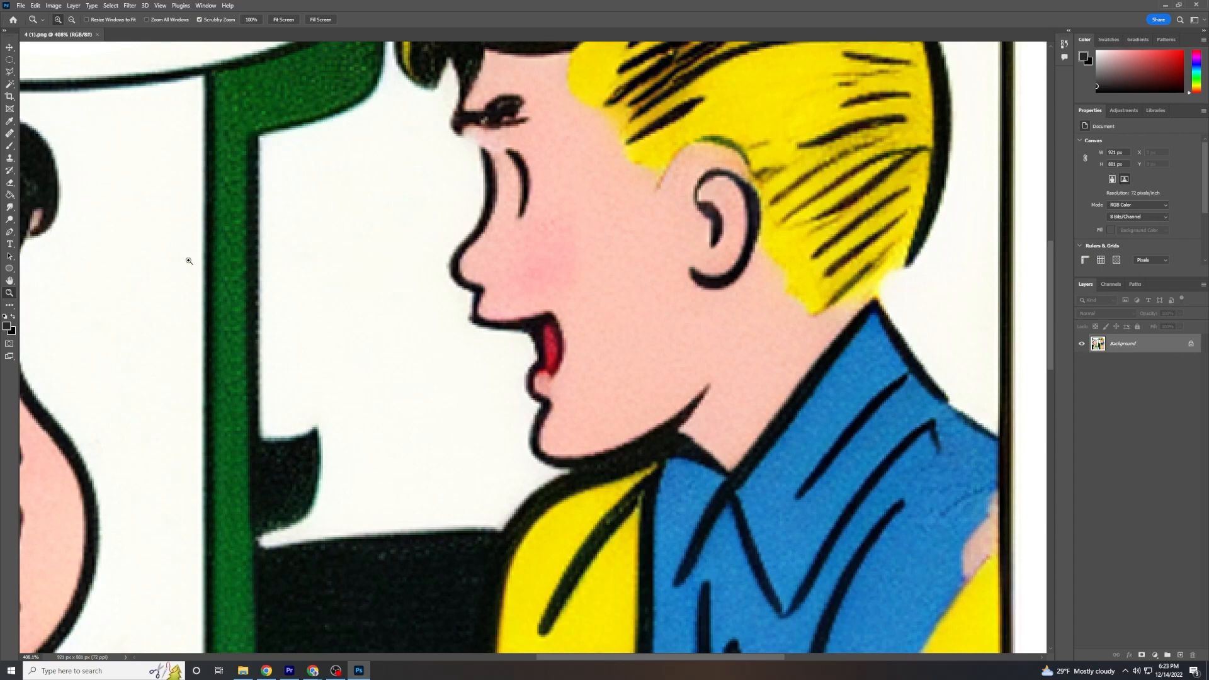
Examine the enlarged comic with the Hand tool, panning between the two characters' faces and clothing.
{"action": "left_click", "coordinate": [10, 280]}
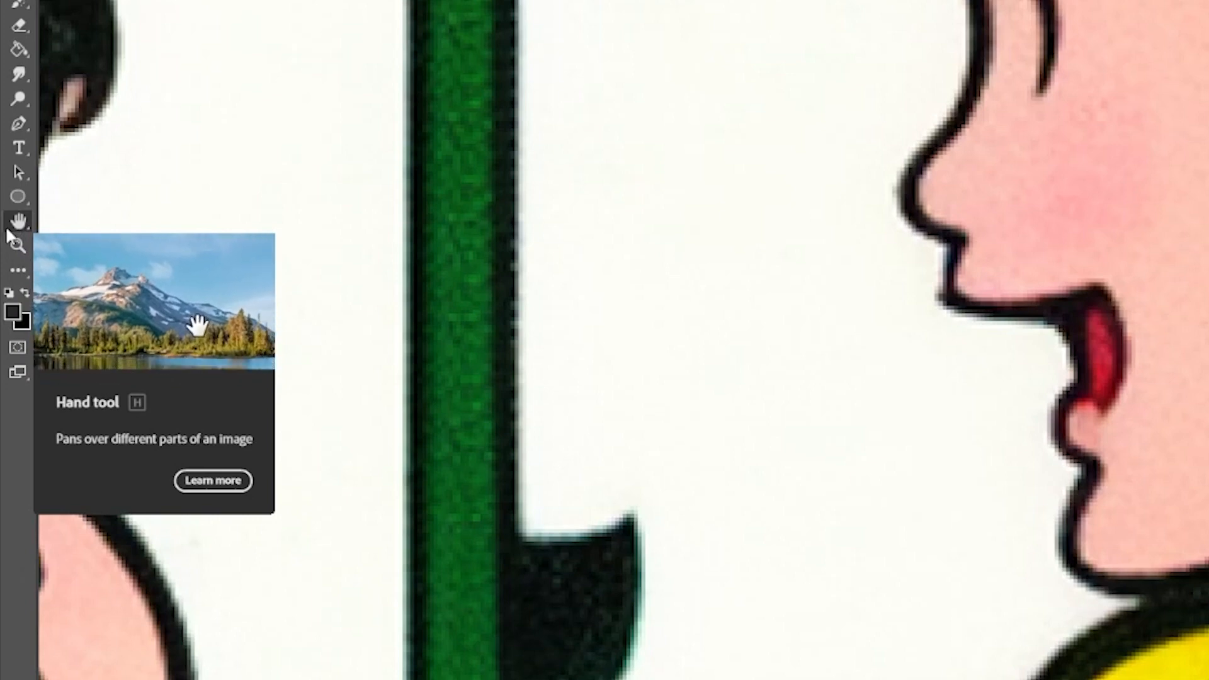
{"action": "left_click", "coordinate": [7, 230]}
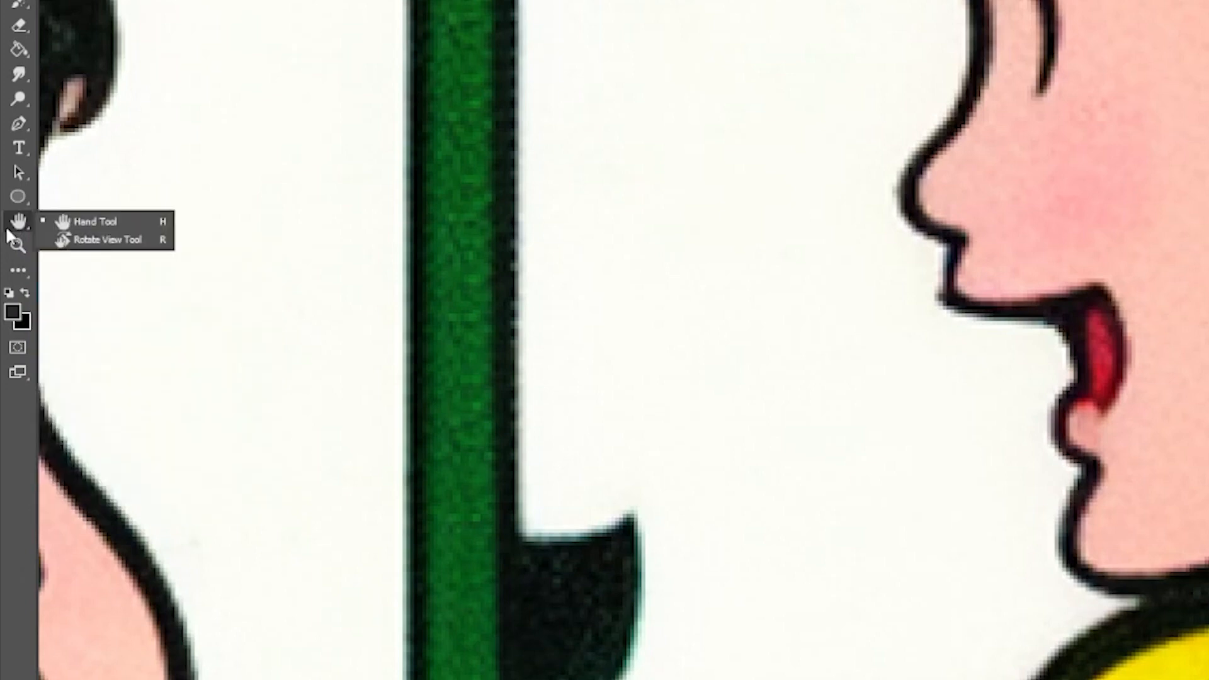
{"action": "left_click", "coordinate": [112, 221]}
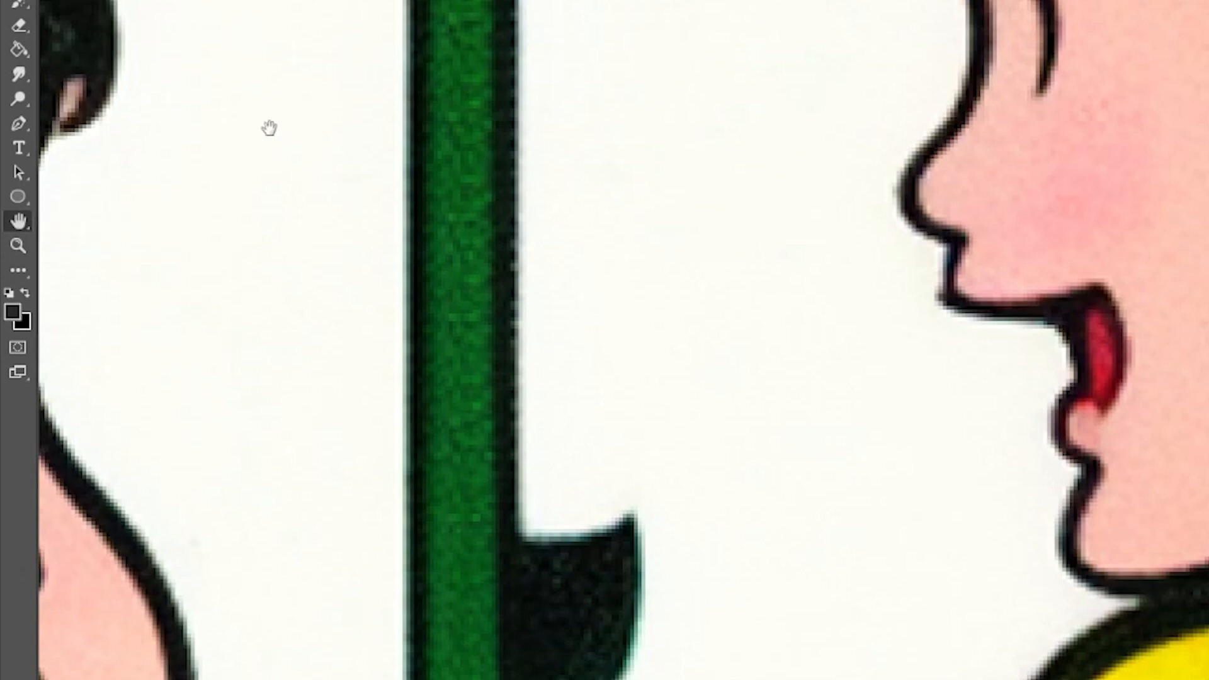
{"action": "left_click_drag", "start_coordinate": [243, 127], "coordinate": [863, 204]}
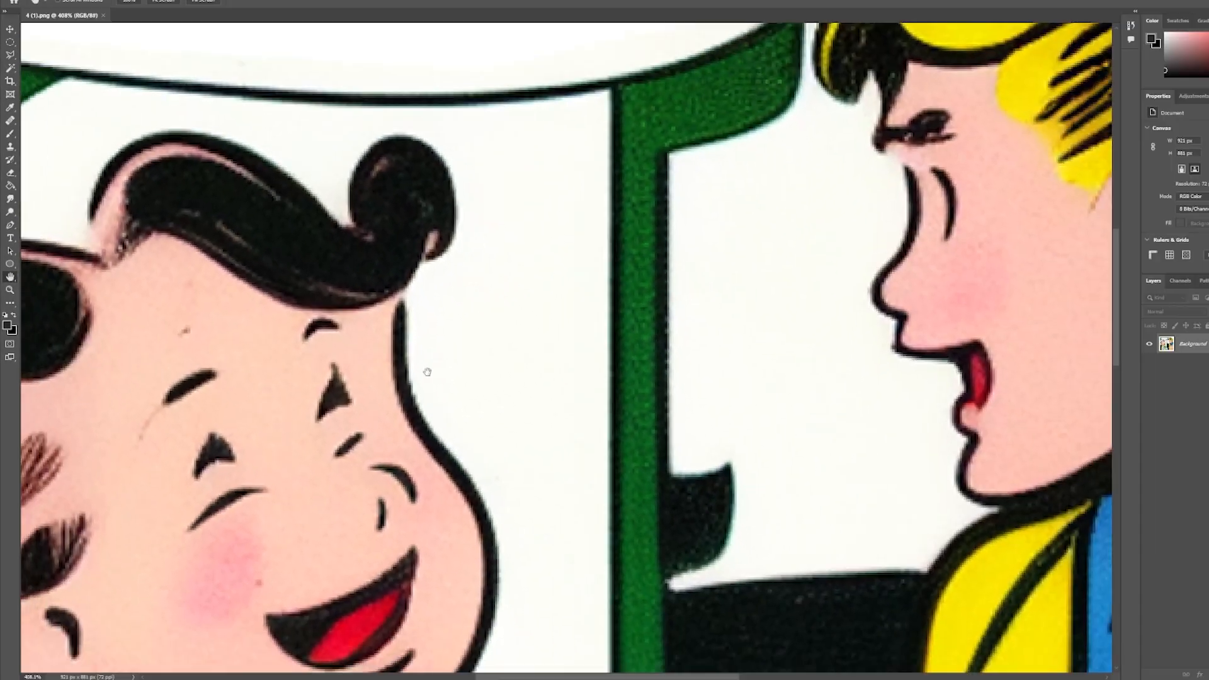
{"action": "left_click_drag", "start_coordinate": [343, 585], "coordinate": [387, 259]}
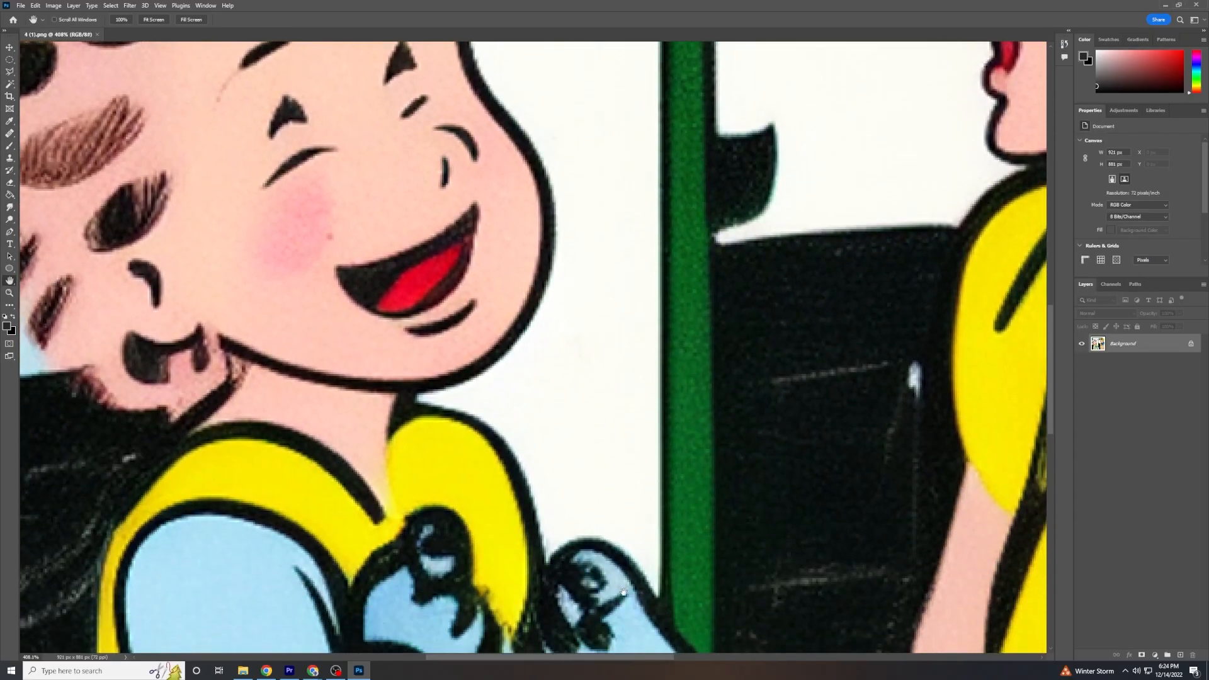
{"action": "left_click_drag", "start_coordinate": [674, 566], "coordinate": [544, 458]}
{"action": "left_click_drag", "start_coordinate": [692, 356], "coordinate": [578, 415]}
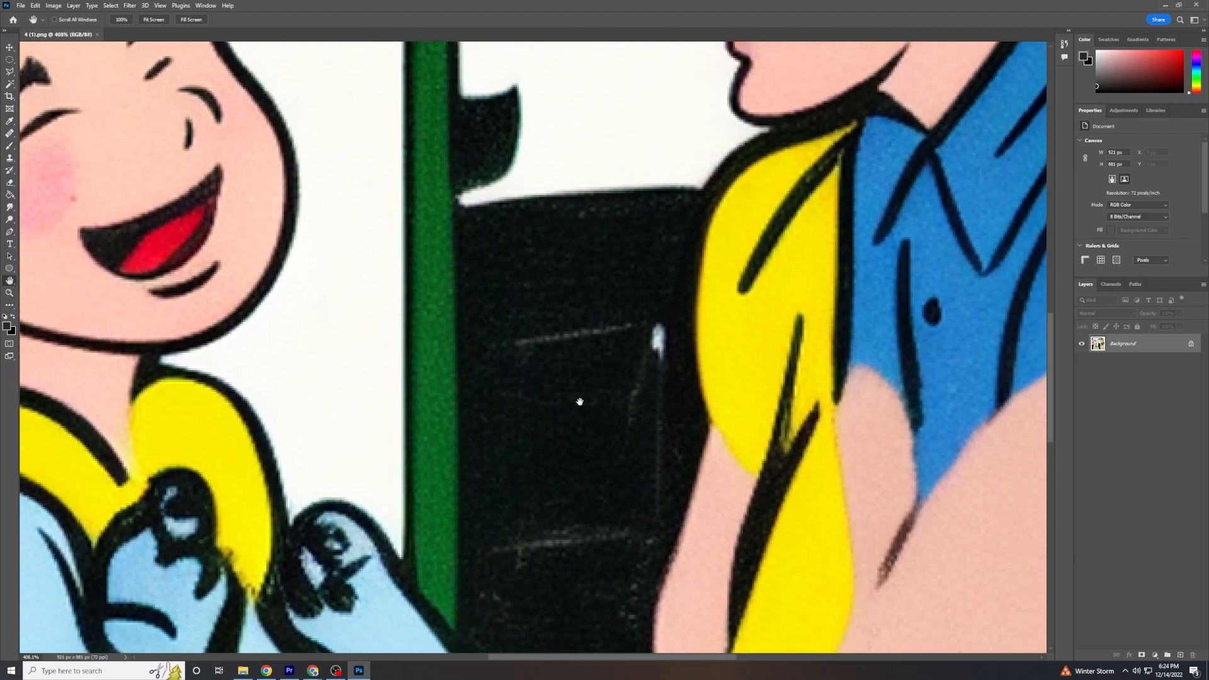
{"action": "left_click_drag", "start_coordinate": [631, 196], "coordinate": [654, 467]}
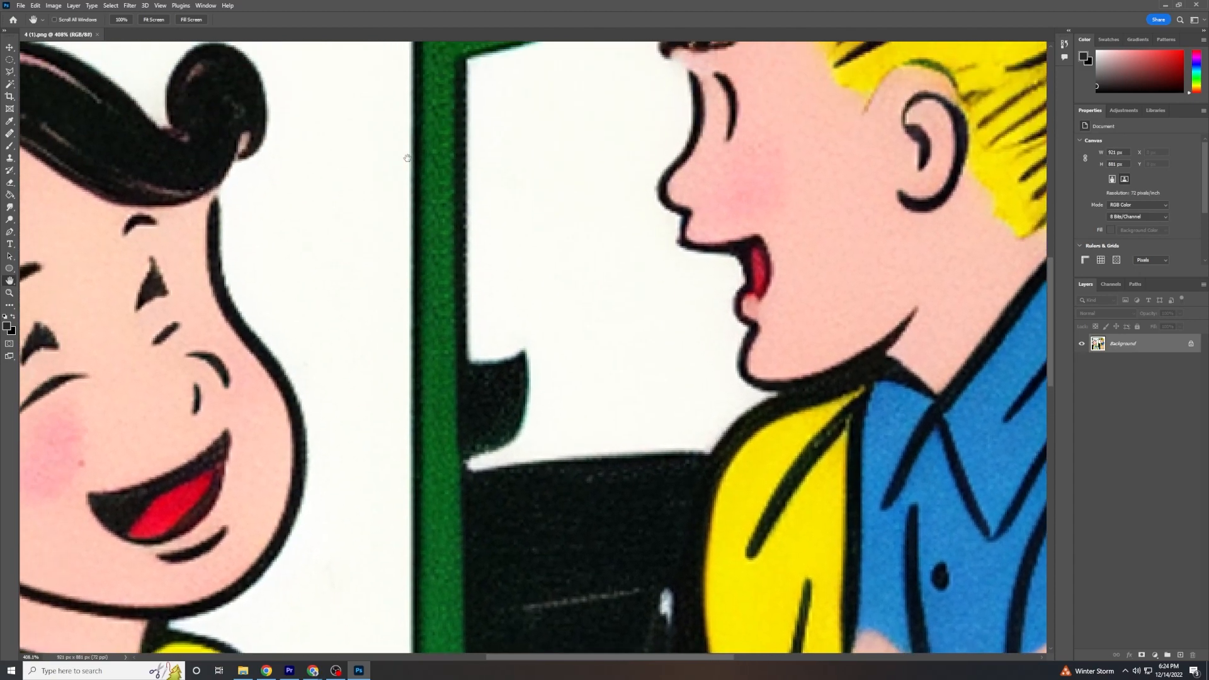
Activate the Move tool and look around the enlarged comic by panning temporarily without leaving that tool.
{"action": "left_click", "coordinate": [9, 47]}
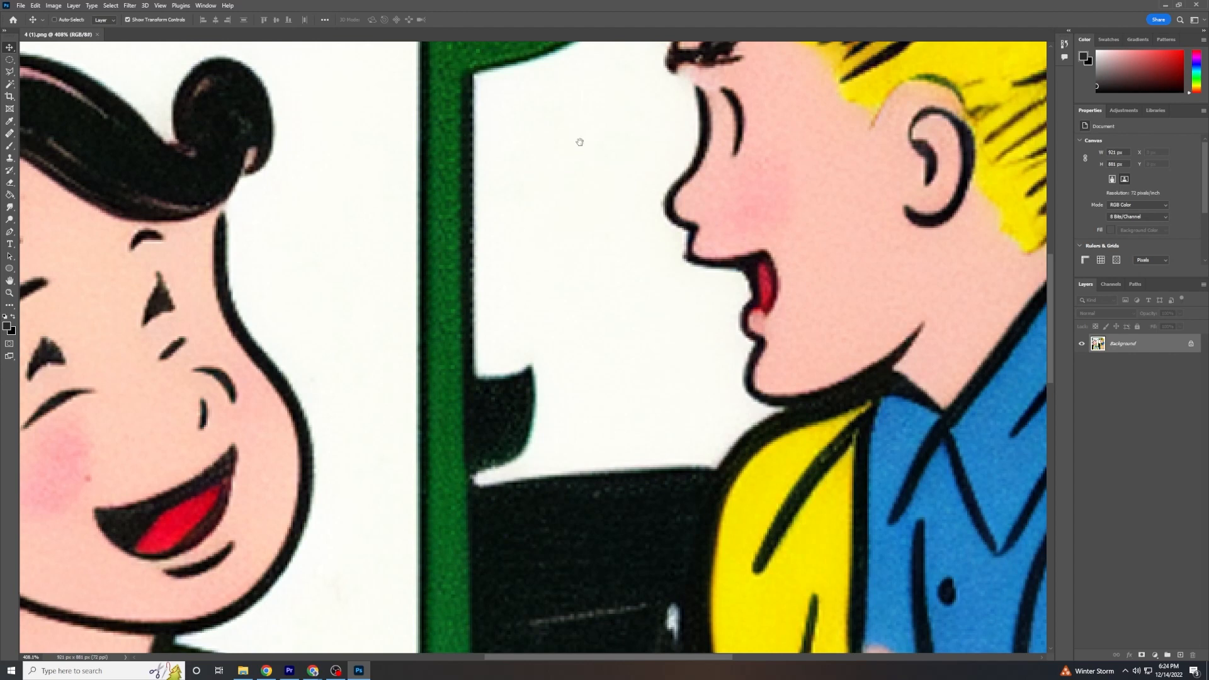
{"action": "scroll", "coordinate": [719, 191], "scroll_direction": "right", "scroll_amount": 10}
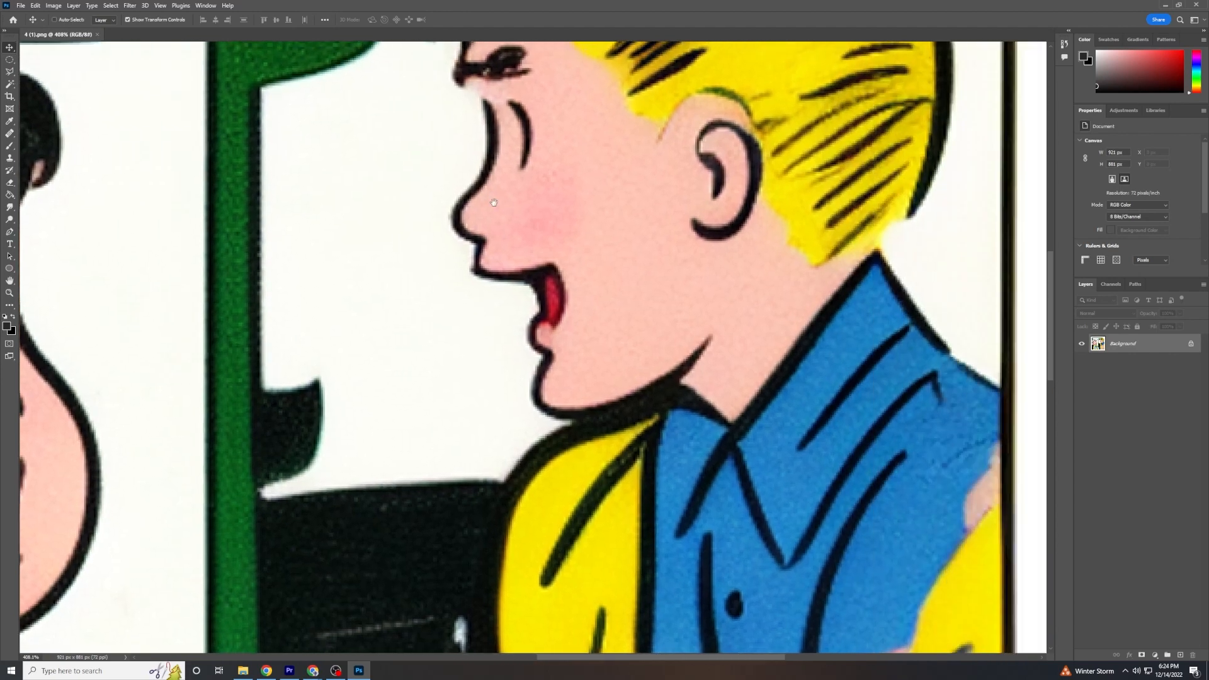
{"action": "left_click_drag", "start_coordinate": [326, 501], "coordinate": [509, 153]}
{"action": "left_click_drag", "start_coordinate": [155, 341], "coordinate": [634, 347]}
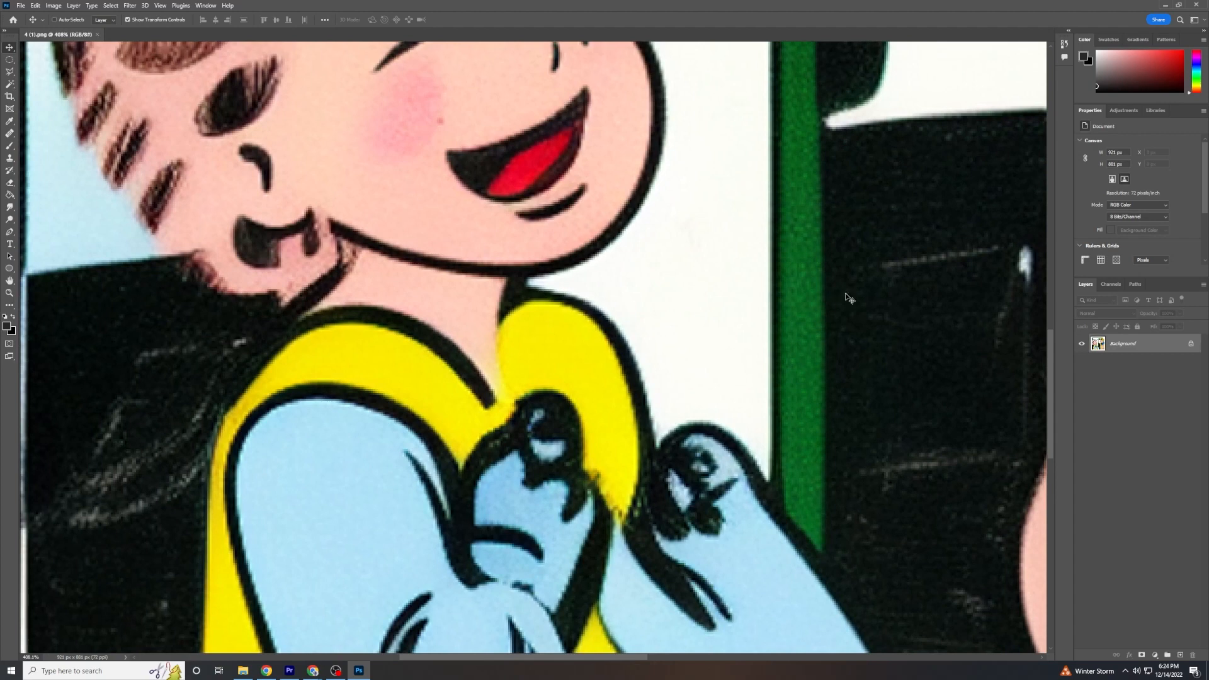
{"action": "left_click_drag", "start_coordinate": [845, 293], "coordinate": [751, 414]}
{"action": "left_click_drag", "start_coordinate": [739, 76], "coordinate": [678, 265]}
{"action": "left_click_drag", "start_coordinate": [916, 192], "coordinate": [635, 123]}
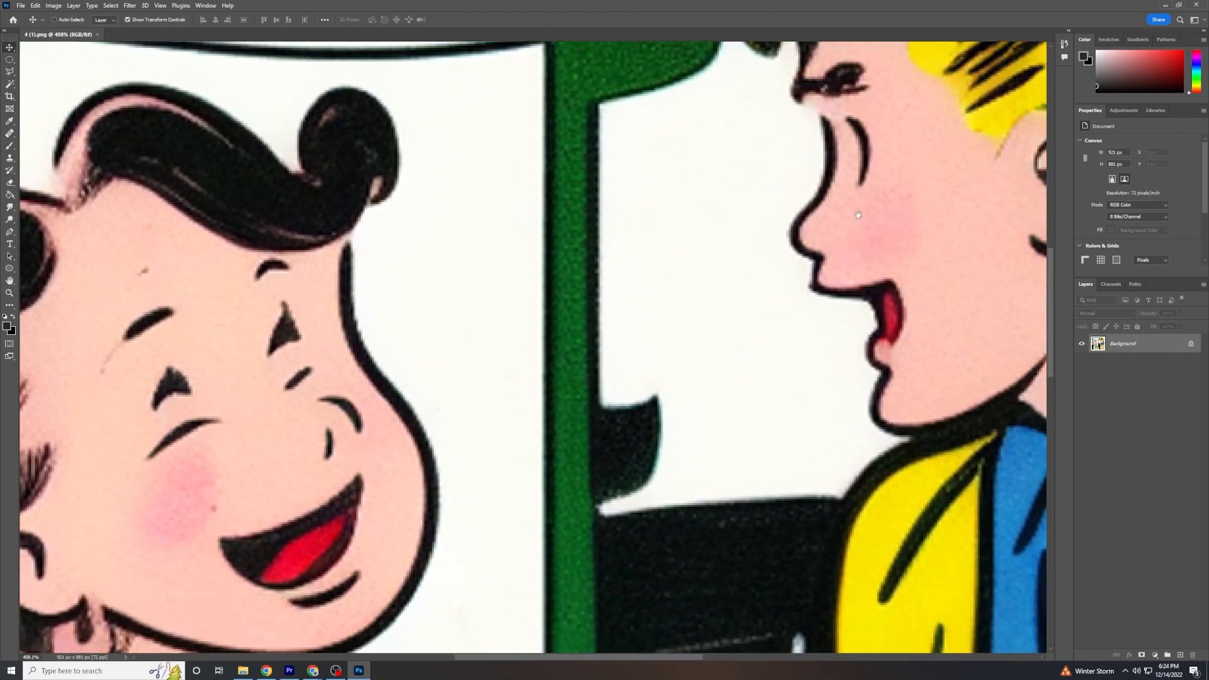
{"action": "left_click_drag", "start_coordinate": [752, 413], "coordinate": [647, 82]}
{"action": "left_click_drag", "start_coordinate": [573, 463], "coordinate": [604, 227]}
{"action": "left_click_drag", "start_coordinate": [573, 317], "coordinate": [655, 386]}
{"action": "left_click_drag", "start_coordinate": [323, 291], "coordinate": [736, 254]}
{"action": "left_click_drag", "start_coordinate": [674, 423], "coordinate": [571, 293]}
{"action": "left_click_drag", "start_coordinate": [788, 267], "coordinate": [489, 312]}
Inspect the dark area beside the blond character's arm up close, then return to a view of nearly the whole comic.
{"action": "scroll", "coordinate": [779, 236], "scroll_direction": "up", "scroll_amount": 6}
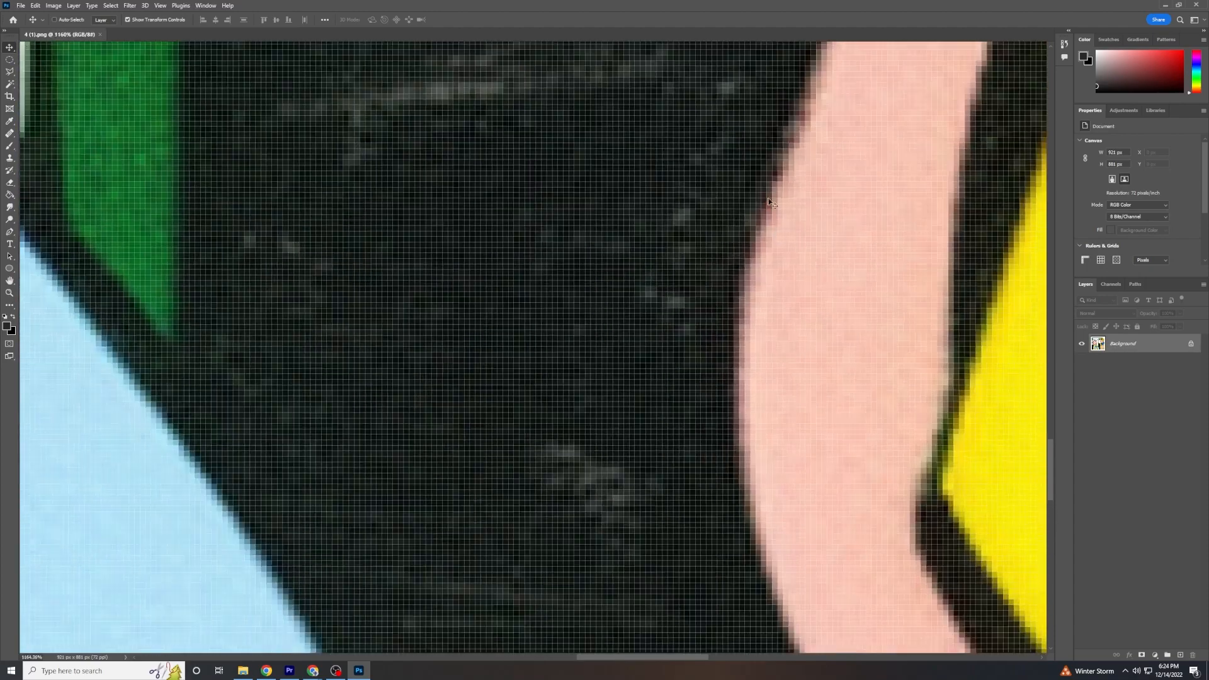
{"action": "left_click_drag", "start_coordinate": [769, 195], "coordinate": [734, 361]}
{"action": "left_click_drag", "start_coordinate": [739, 282], "coordinate": [710, 405]}
{"action": "left_click_drag", "start_coordinate": [780, 135], "coordinate": [715, 379]}
{"action": "scroll", "coordinate": [734, 270], "scroll_direction": "down", "scroll_amount": 6}
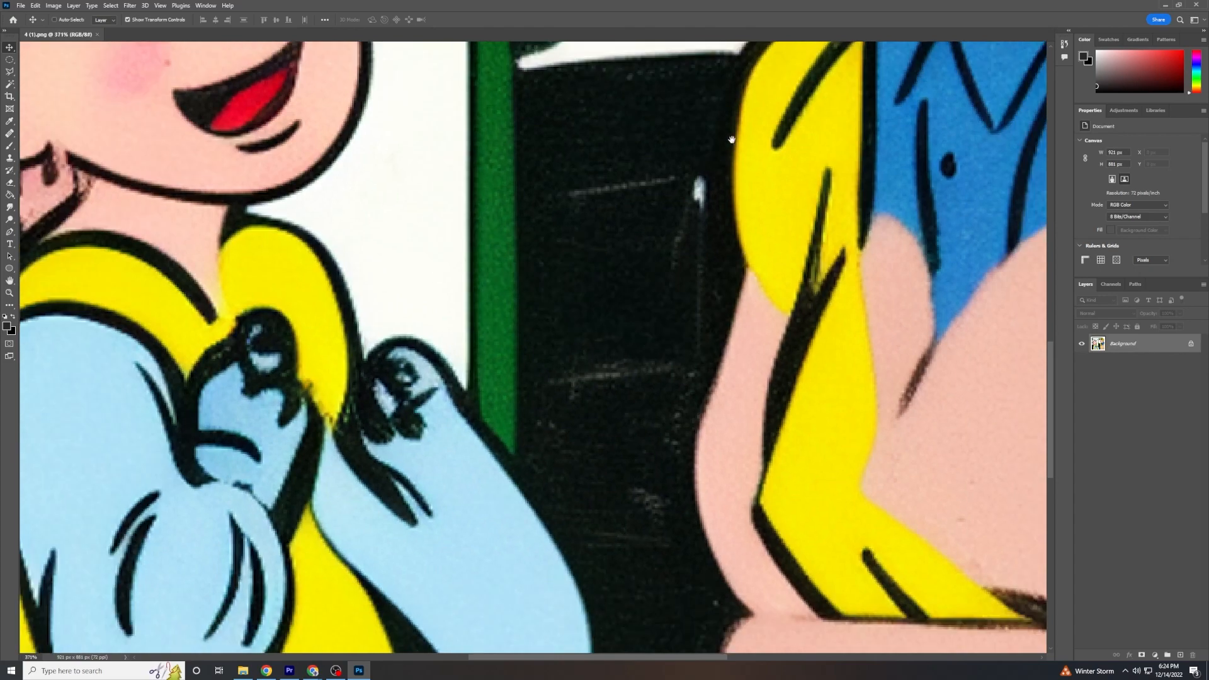
{"action": "left_click_drag", "start_coordinate": [732, 140], "coordinate": [744, 356]}
{"action": "left_click_drag", "start_coordinate": [695, 182], "coordinate": [710, 406]}
{"action": "scroll", "coordinate": [682, 245], "scroll_direction": "down", "scroll_amount": 4}
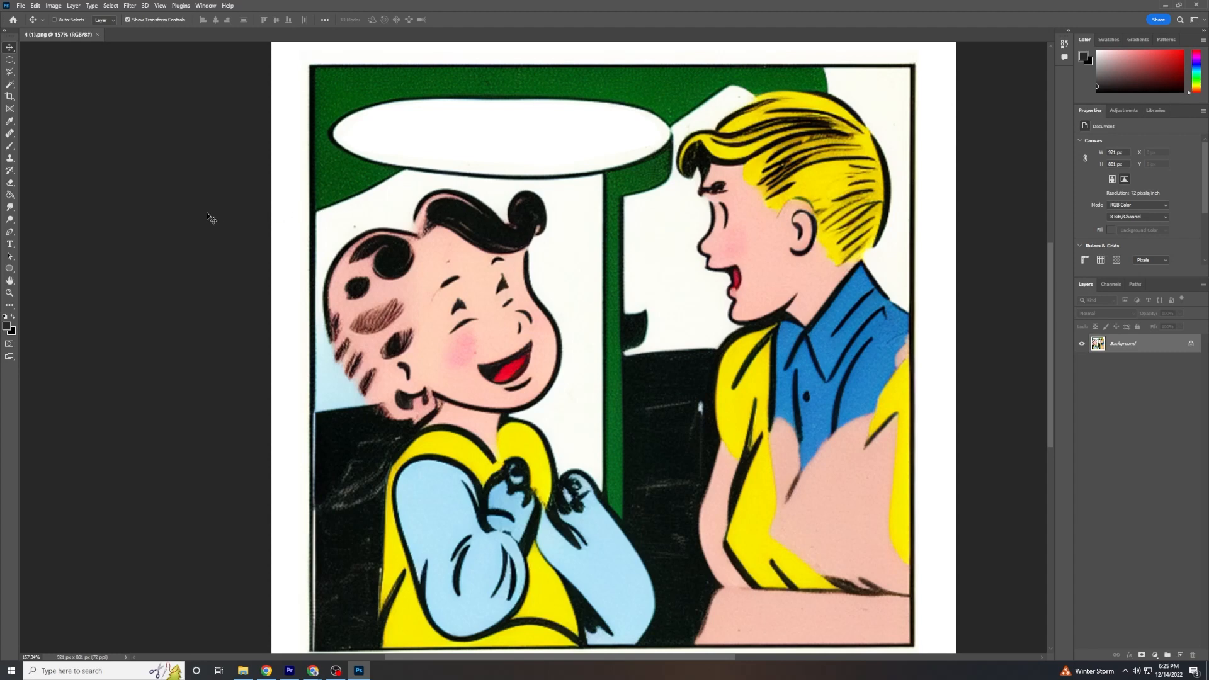
Draw a Horizontal Type text box over the blank speech bubble and narrow it to fit inside the bubble's outline.
{"action": "left_click", "coordinate": [9, 245]}
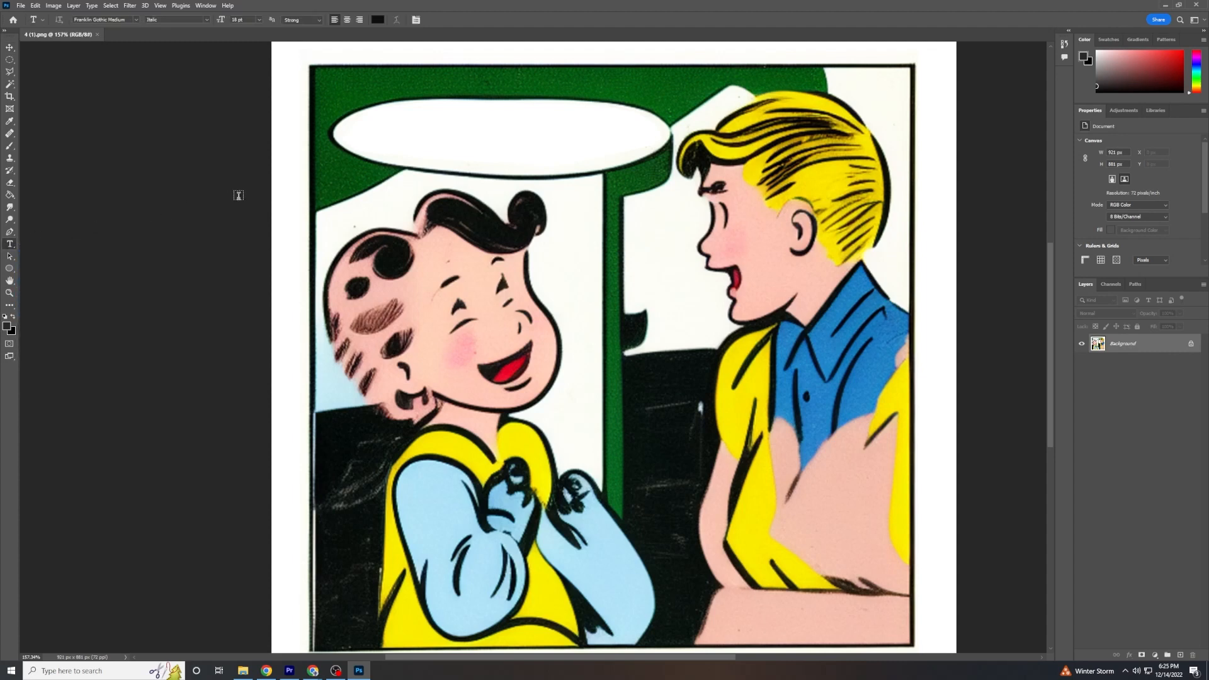
{"action": "left_click_drag", "start_coordinate": [355, 105], "coordinate": [676, 173]}
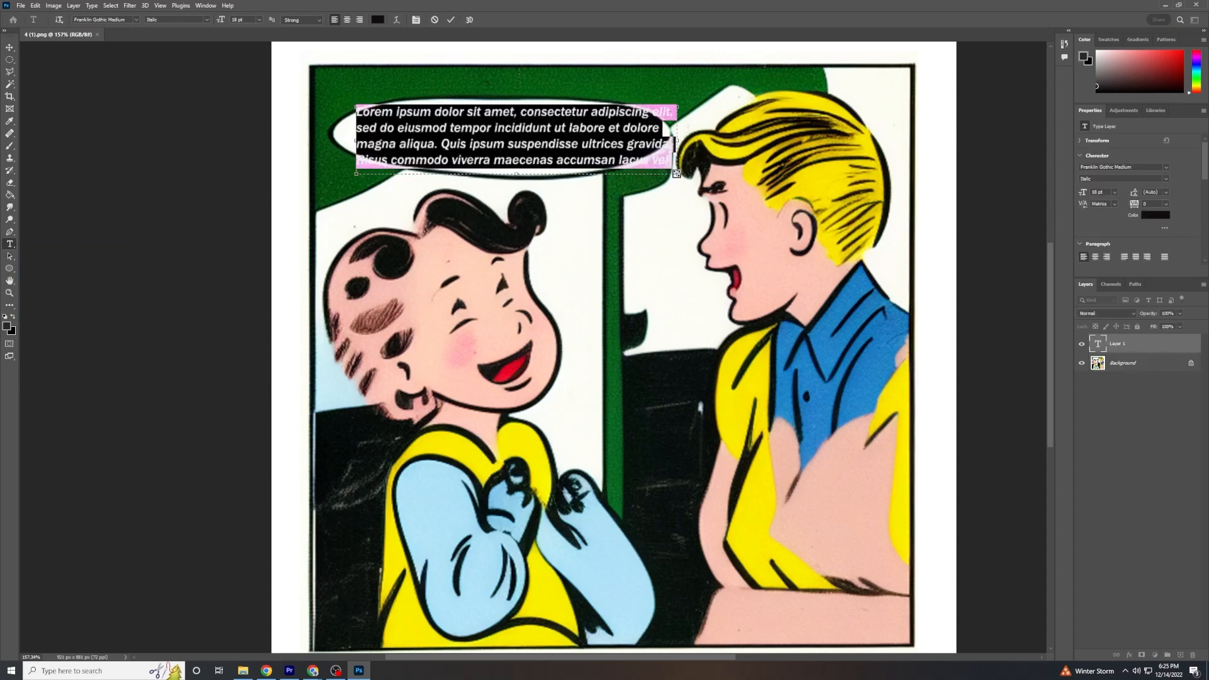
{"action": "left_click_drag", "start_coordinate": [676, 173], "coordinate": [658, 137]}
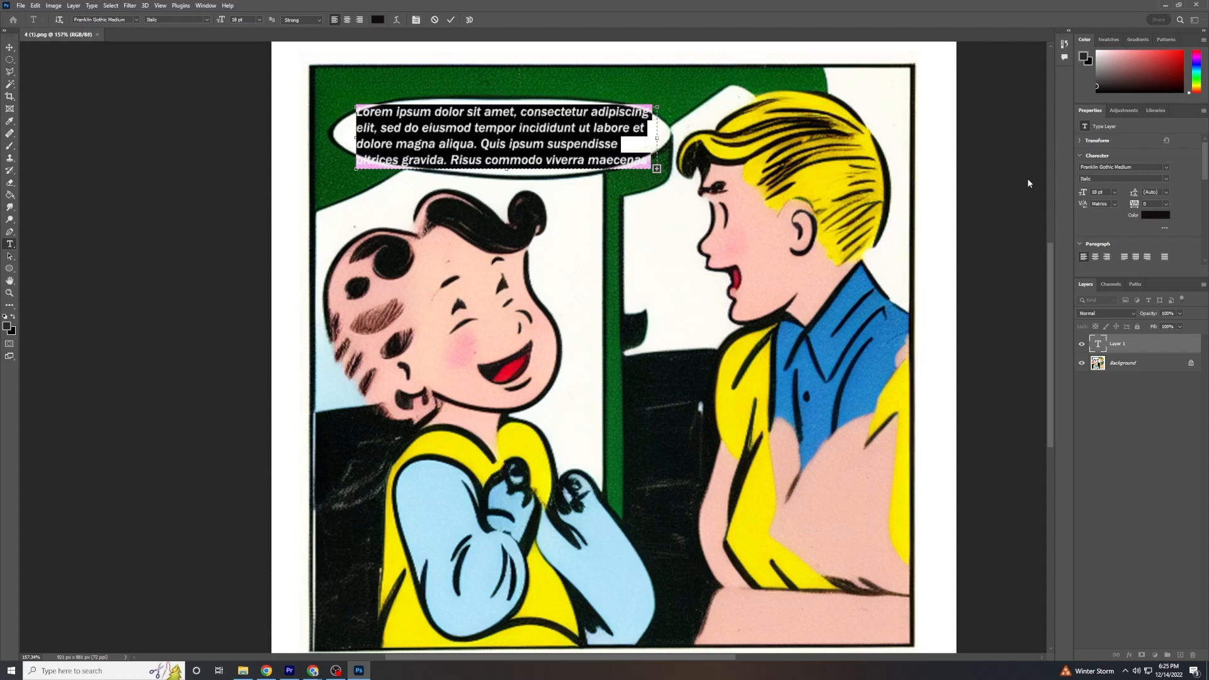
Browse the available fonts and set the speech bubble's placeholder text to GENISO.
{"action": "double_click", "coordinate": [1096, 166]}
{"action": "left_click", "coordinate": [1166, 168]}
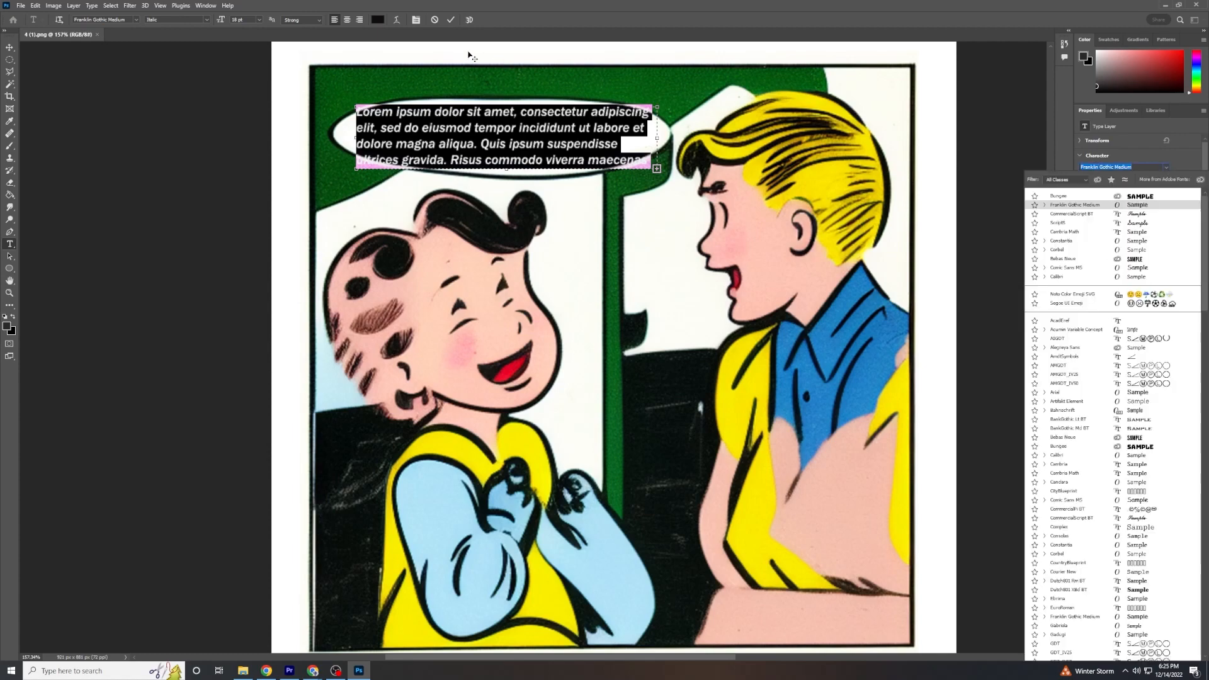
{"action": "left_click", "coordinate": [135, 19]}
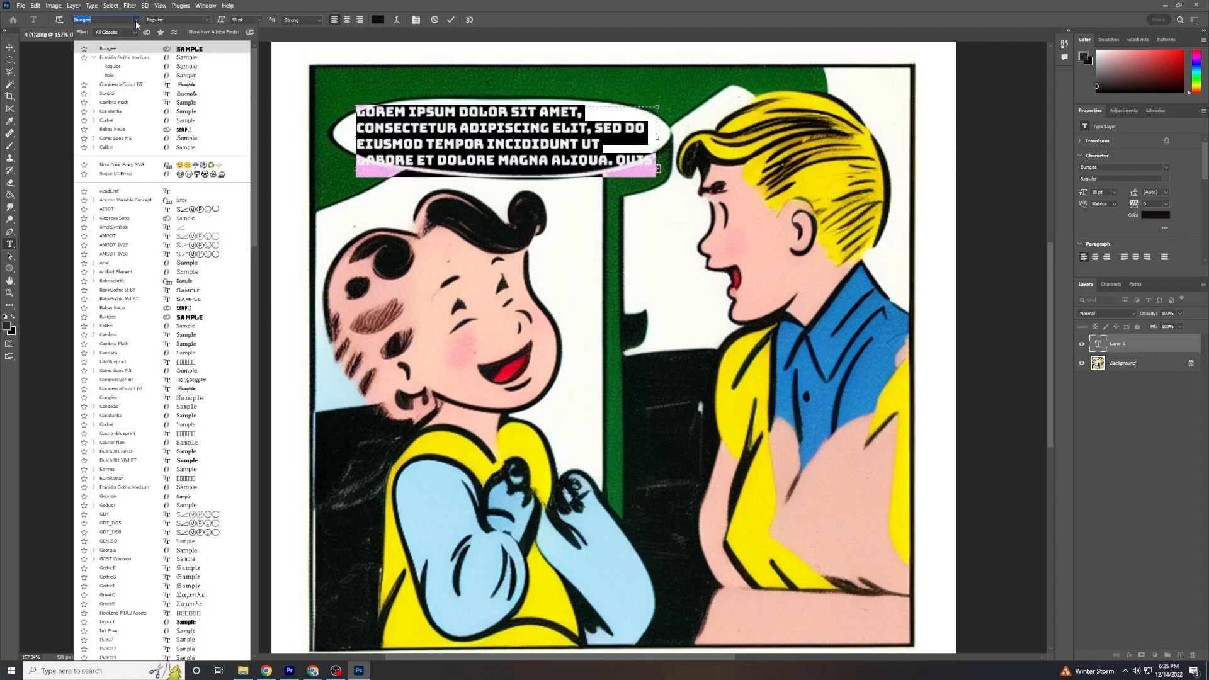
{"action": "scroll", "coordinate": [185, 518], "scroll_direction": "down", "scroll_amount": 3}
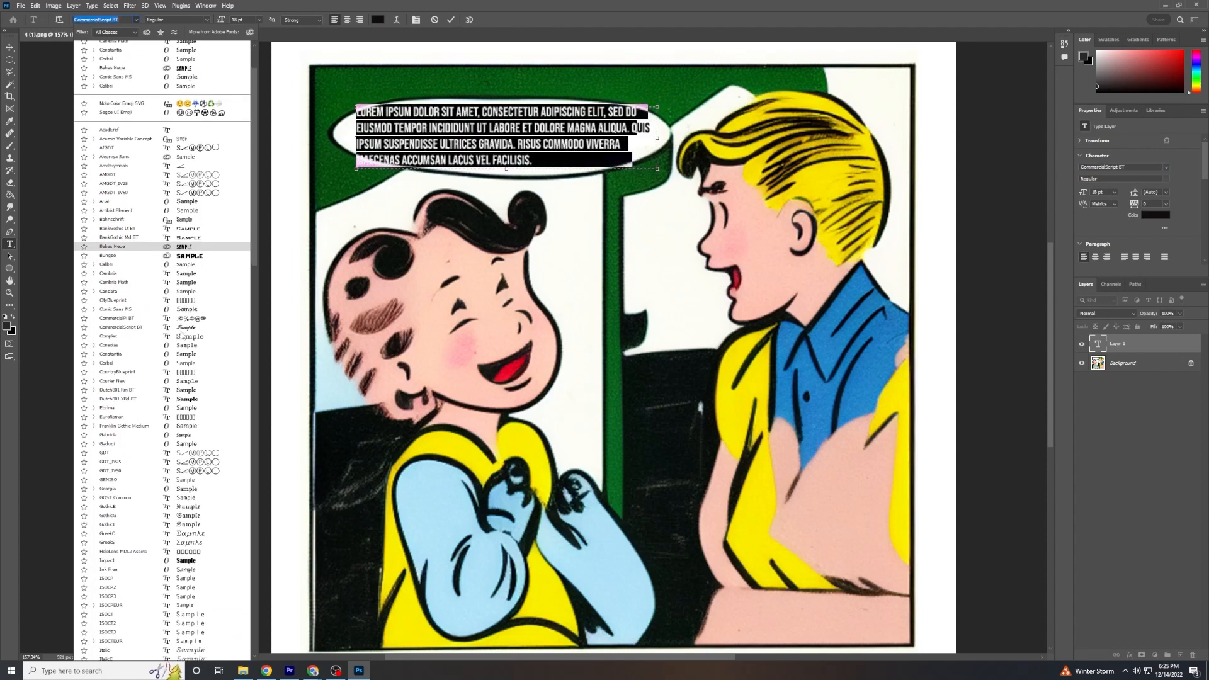
{"action": "left_click", "coordinate": [181, 480]}
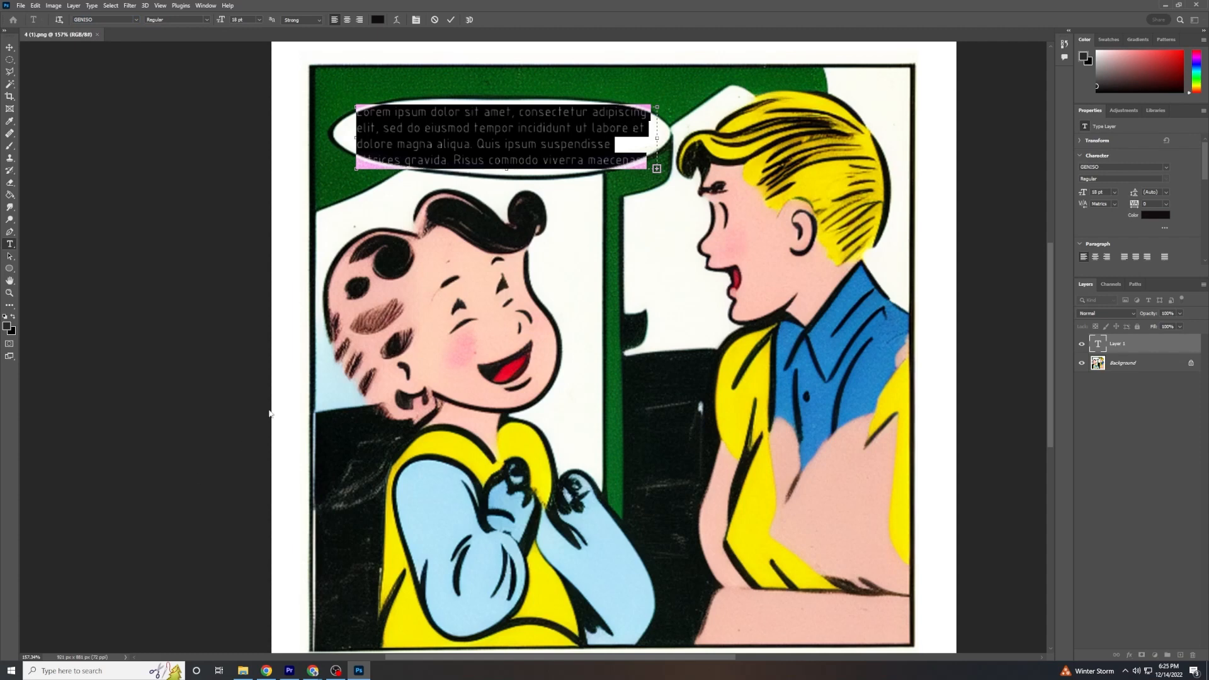
Set the speech bubble text's font size to 15 pt.
{"action": "left_click", "coordinate": [259, 19]}
{"action": "left_click", "coordinate": [259, 19]}
{"action": "left_click", "coordinate": [1117, 194]}
{"action": "left_click", "coordinate": [1116, 194]}
{"action": "mouse_move", "coordinate": [1080, 197]}
{"action": "left_mouse_down"}
{"action": "mouse_move", "coordinate": [1098, 197]}
{"action": "mouse_move", "coordinate": [1077, 197]}
{"action": "left_mouse_up"}
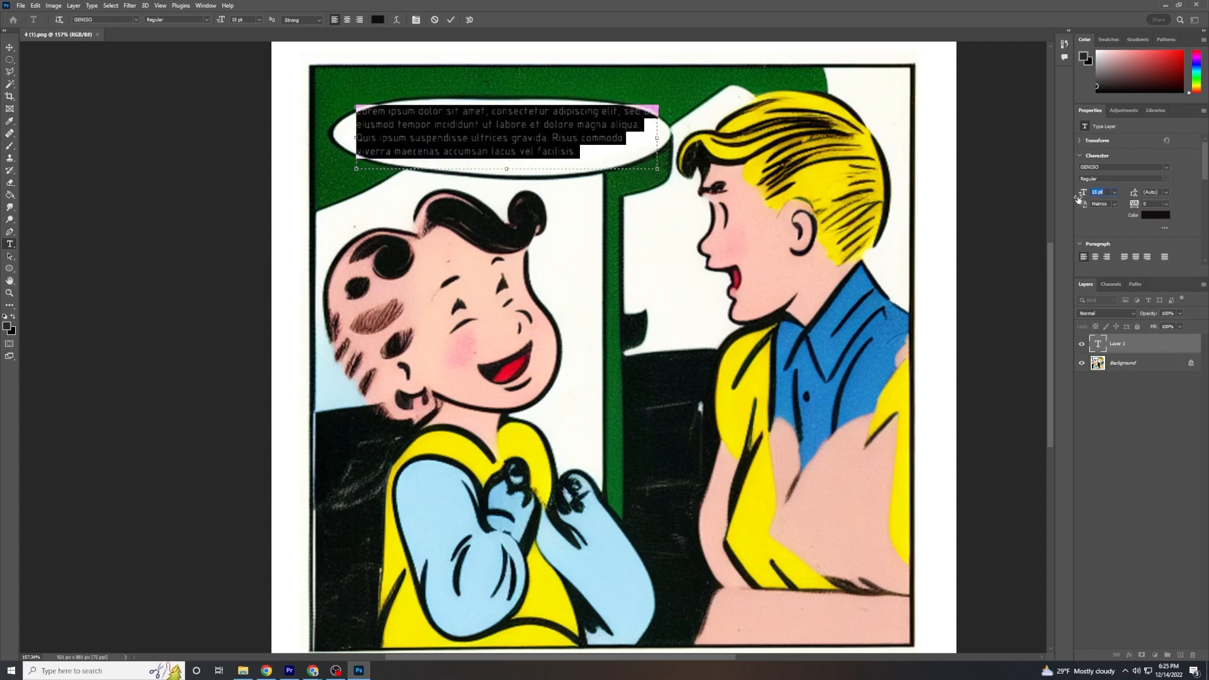
Reveal the extra character options and increase the speech bubble text's vertical and horizontal scale to about 110%.
{"action": "left_click", "coordinate": [1165, 231]}
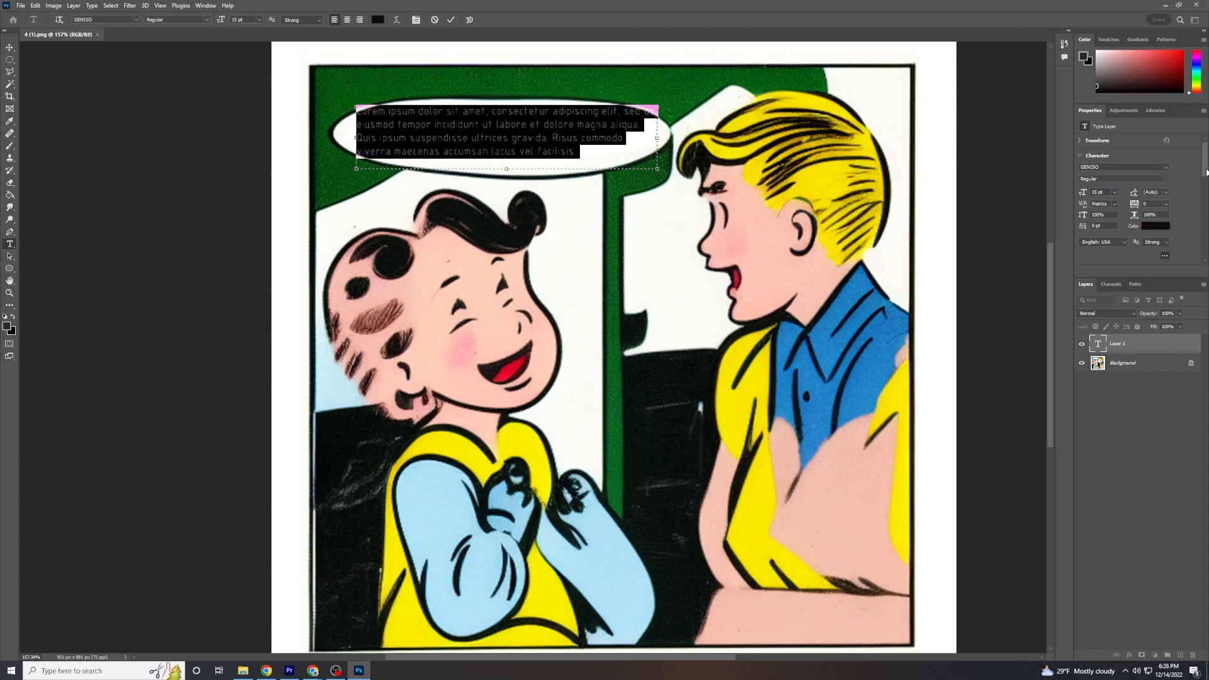
{"action": "left_click_drag", "start_coordinate": [1207, 171], "coordinate": [1207, 174]}
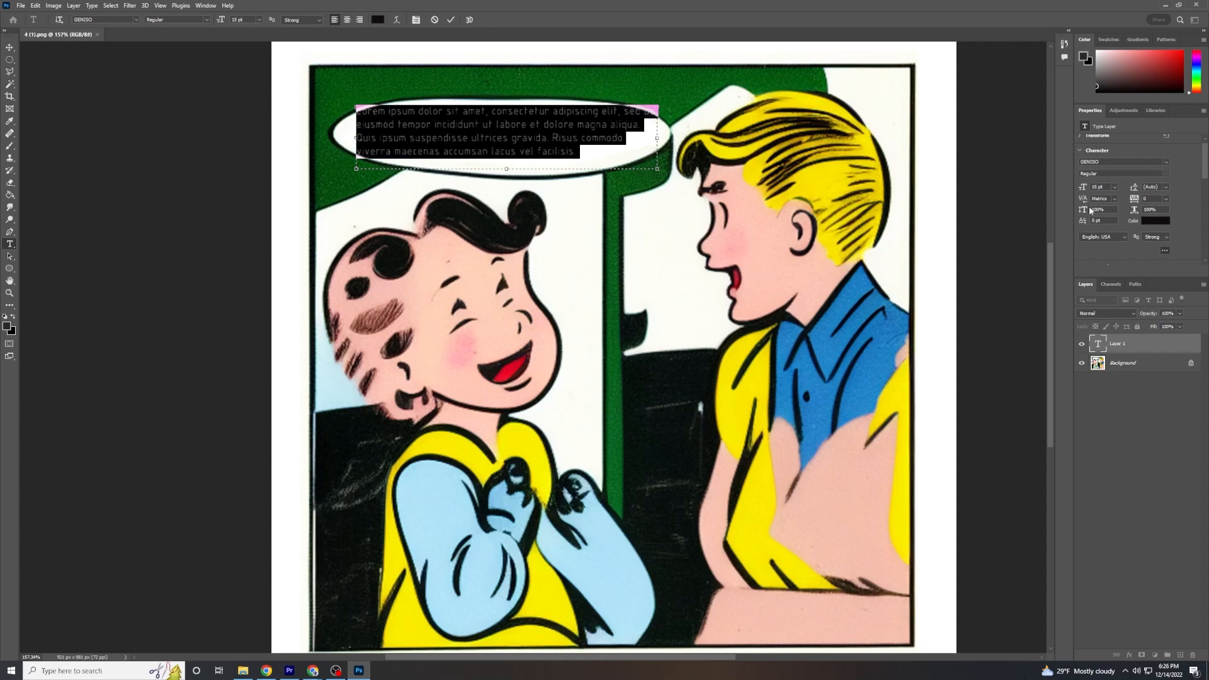
{"action": "mouse_move", "coordinate": [1082, 209]}
{"action": "left_mouse_down"}
{"action": "mouse_move", "coordinate": [1177, 206]}
{"action": "mouse_move", "coordinate": [1091, 215]}
{"action": "left_mouse_up"}
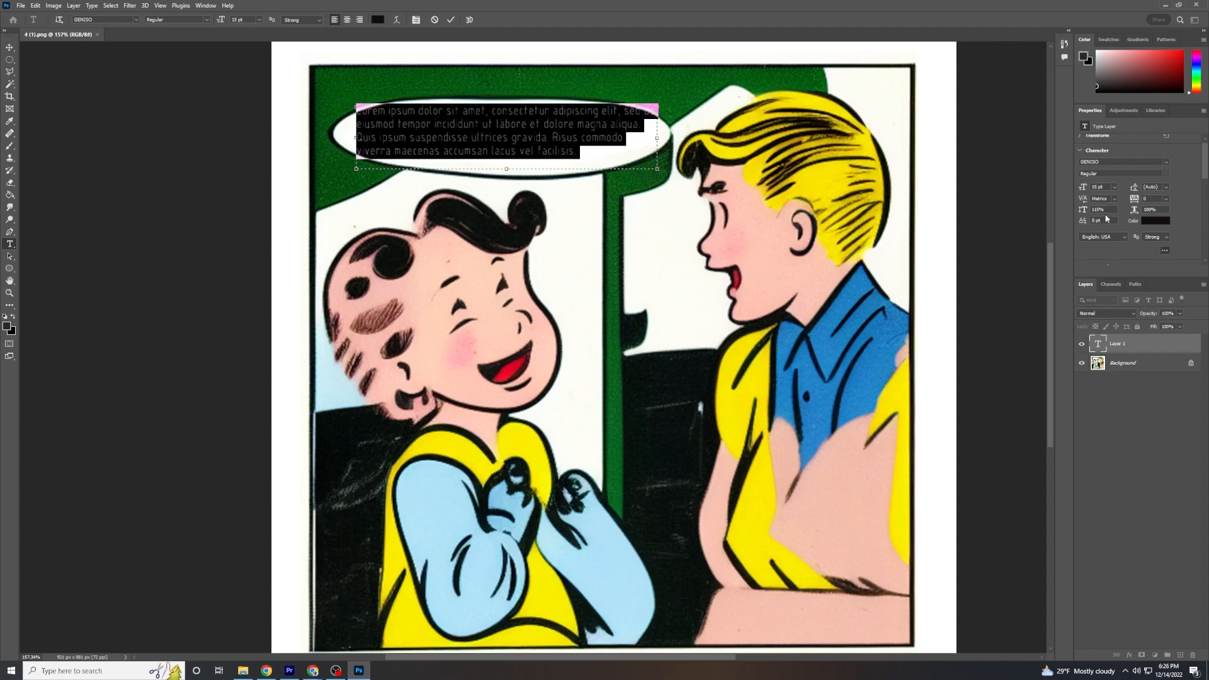
{"action": "mouse_move", "coordinate": [1130, 215]}
{"action": "left_mouse_down"}
{"action": "mouse_move", "coordinate": [1158, 217]}
{"action": "mouse_move", "coordinate": [1138, 214]}
{"action": "left_mouse_up"}
Try centred alignment on the speech bubble text, restore left alignment and commit the text.
{"action": "left_click_drag", "start_coordinate": [1204, 169], "coordinate": [1205, 195]}
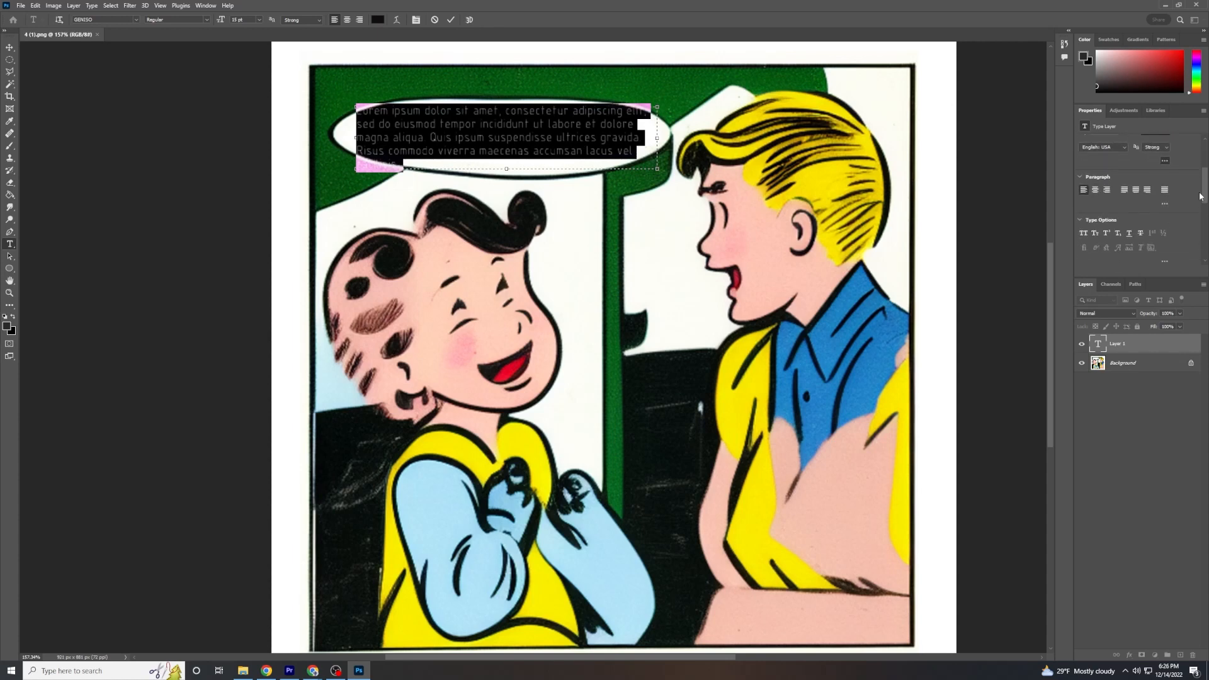
{"action": "left_click", "coordinate": [1094, 191]}
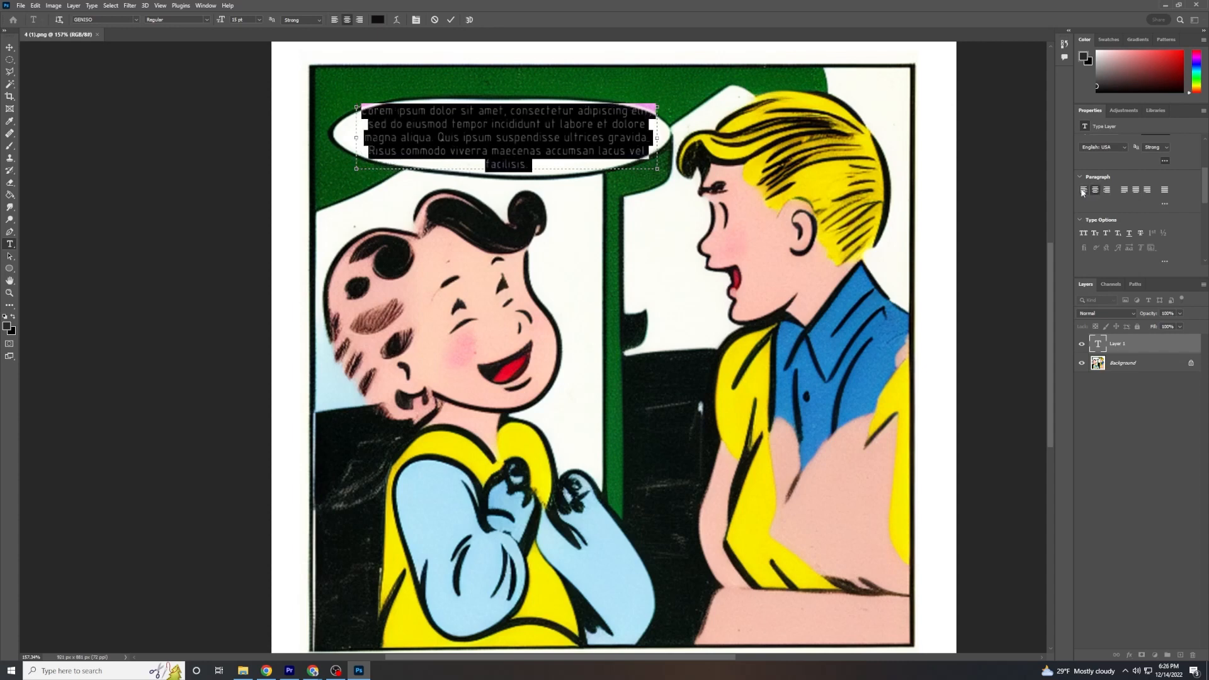
{"action": "left_click", "coordinate": [1082, 191]}
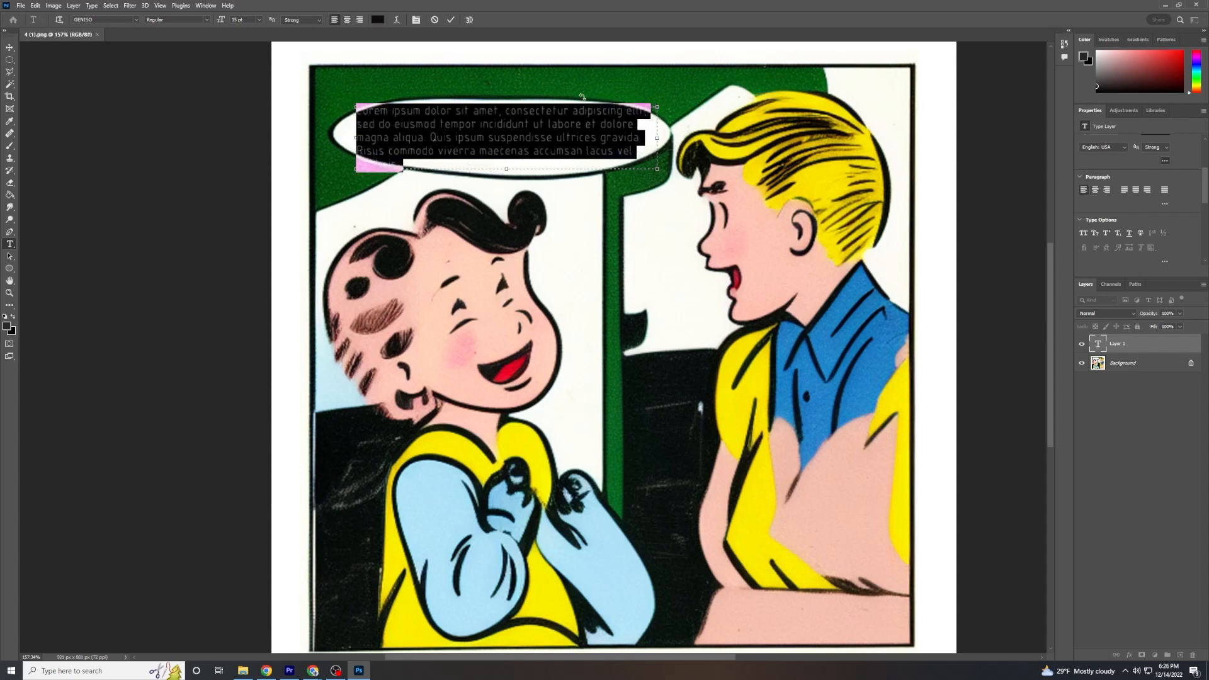
{"action": "left_click", "coordinate": [452, 21]}
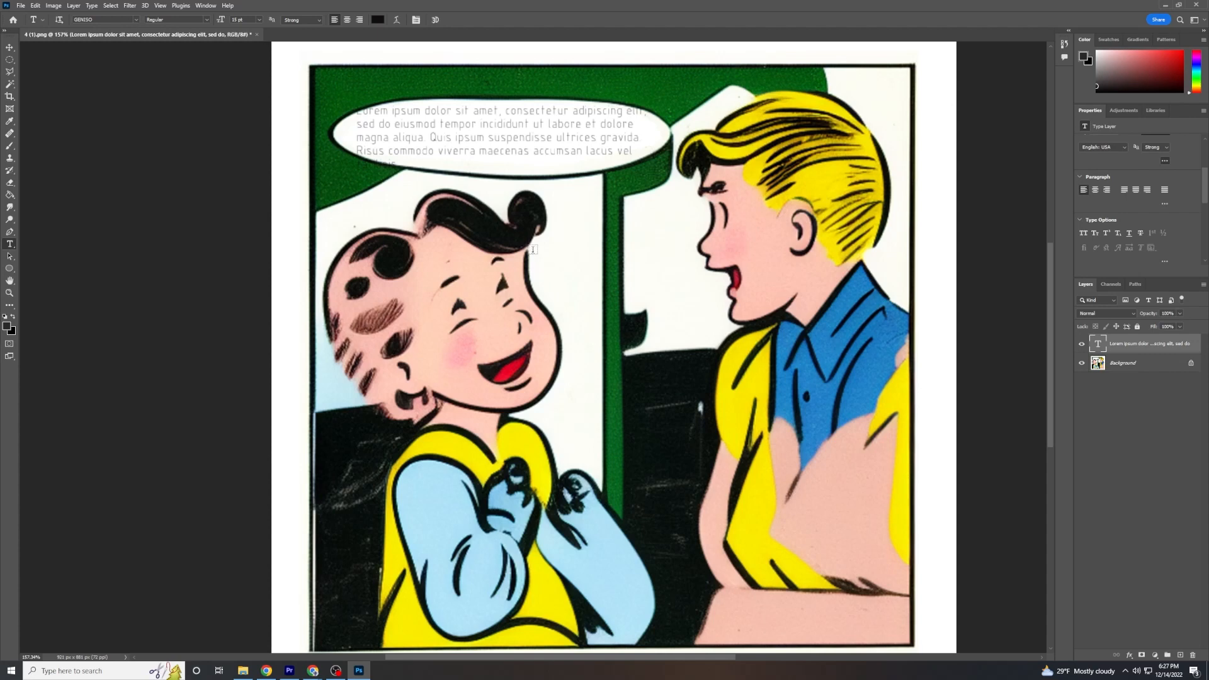
Add a second text box between the two characters' faces reading "hello world" and commit it.
{"action": "left_click_drag", "start_coordinate": [537, 254], "coordinate": [762, 368]}
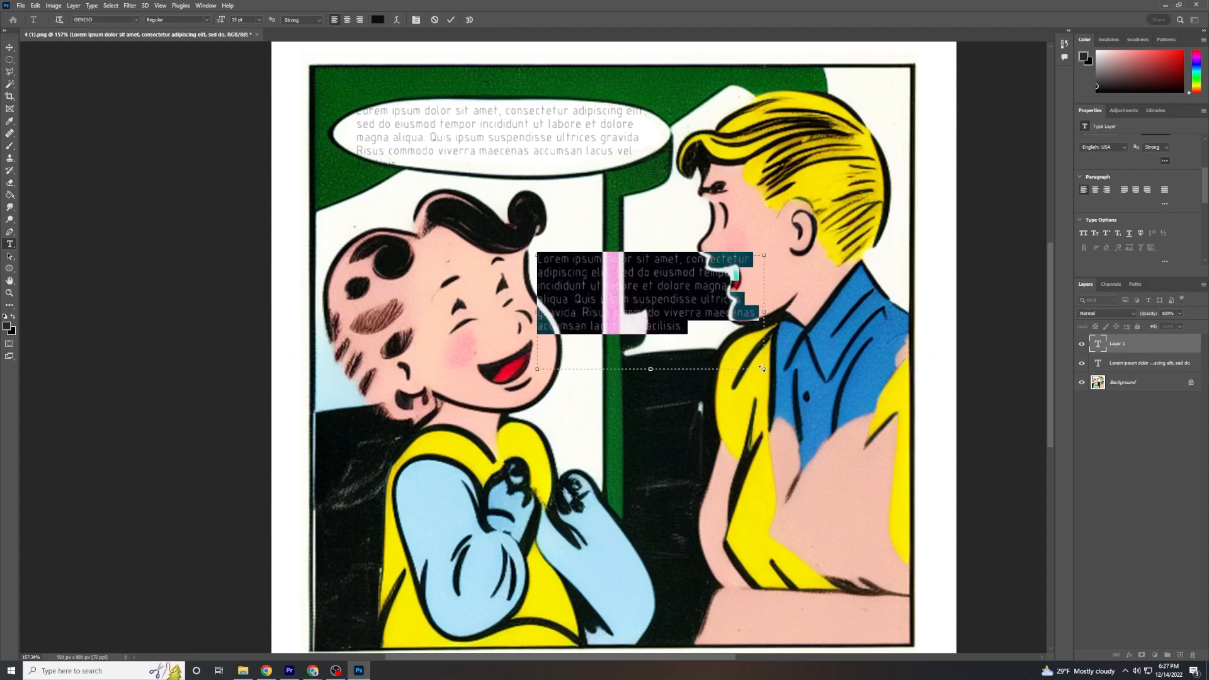
{"action": "type", "text": "hello world"}
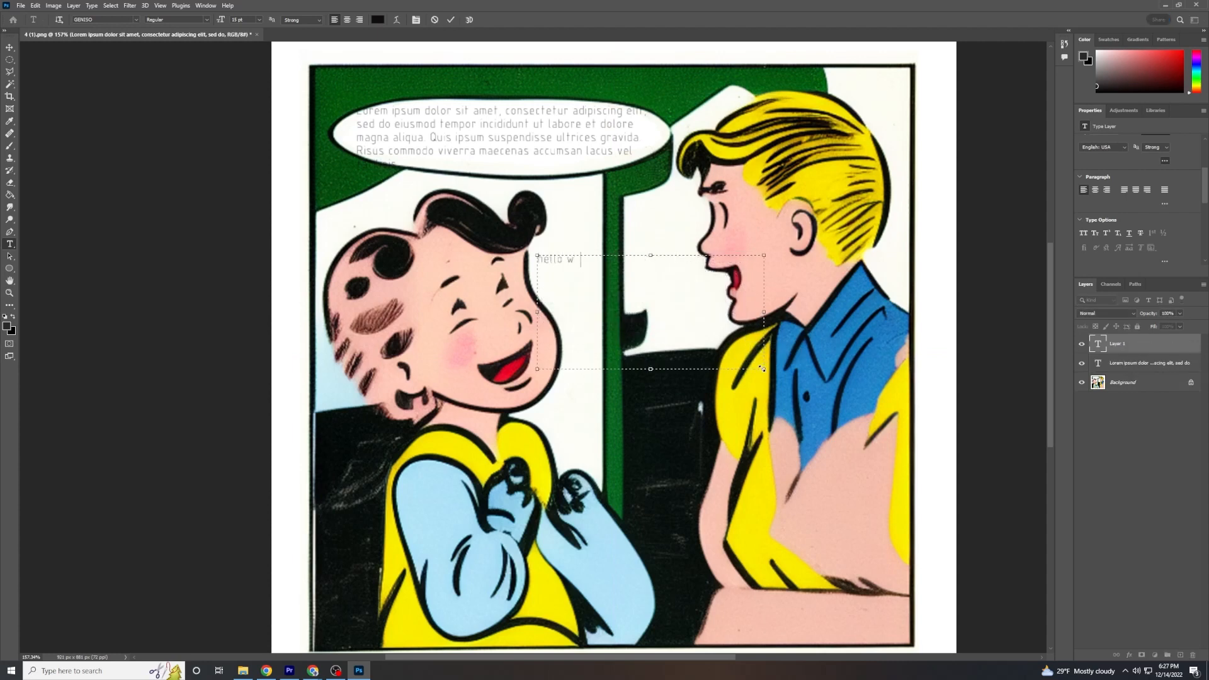
{"action": "left_click", "coordinate": [451, 20]}
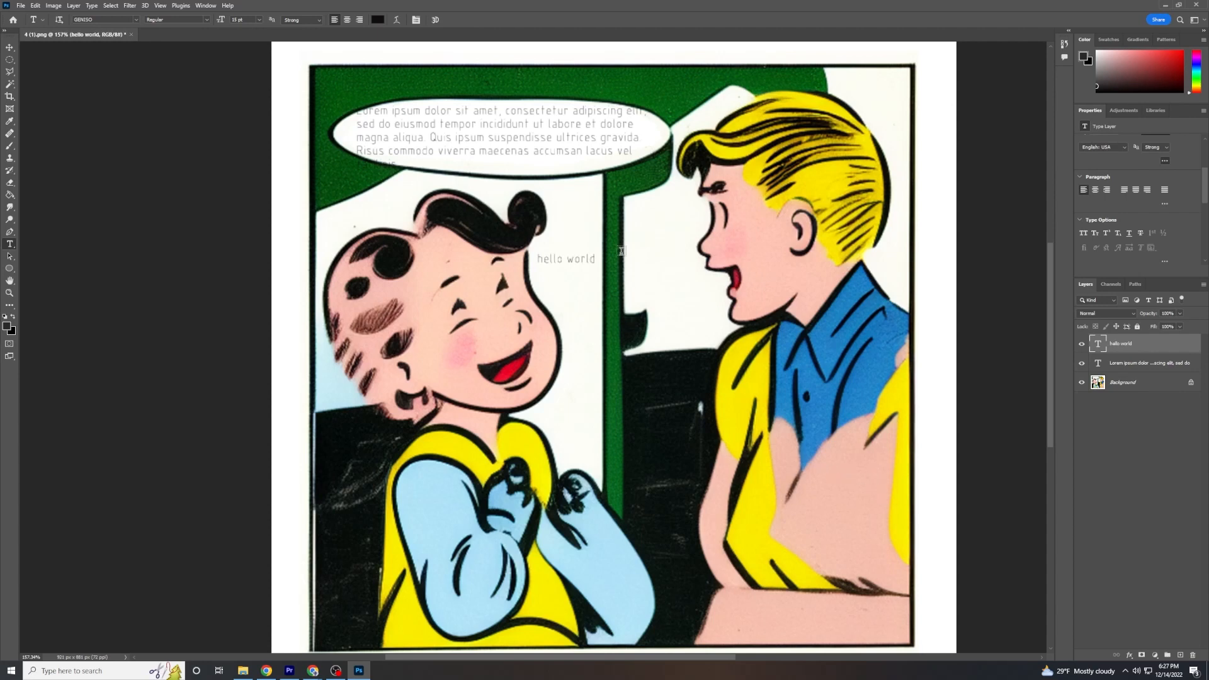
Select all of the speech bubble's placeholder text and set its font size to 31 pt.
{"action": "left_click", "coordinate": [569, 133]}
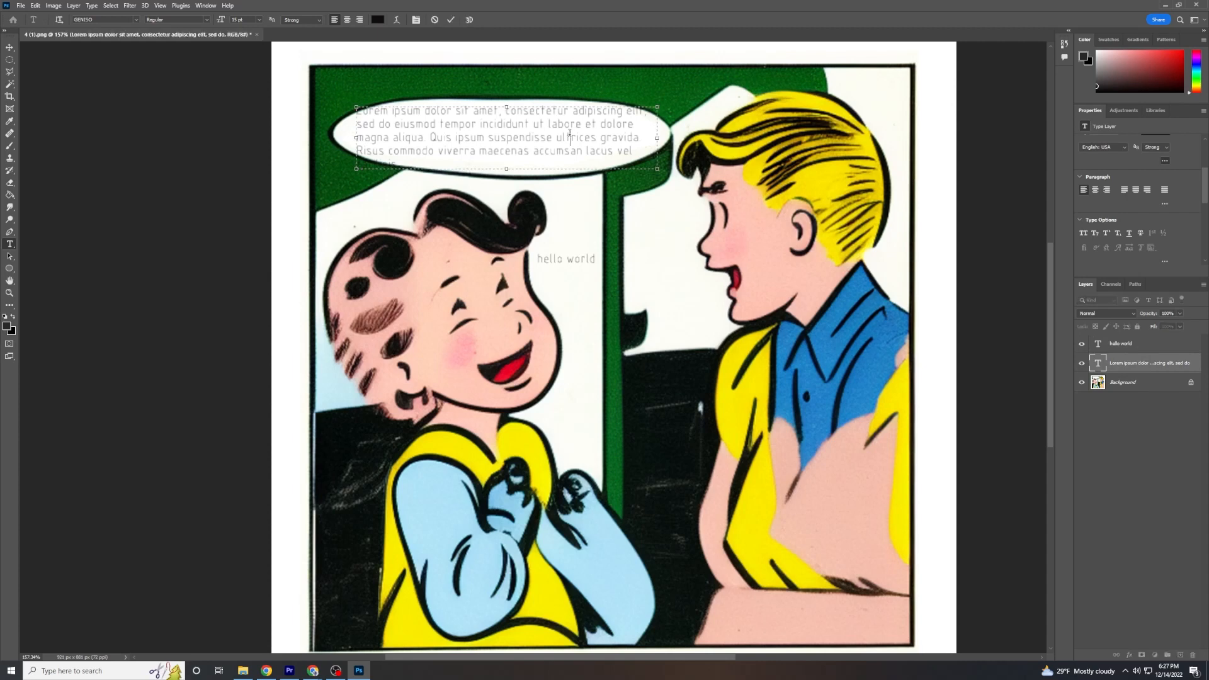
{"action": "key", "text": "ctrl+a"}
{"action": "scroll", "coordinate": [1115, 176], "scroll_direction": "up", "scroll_amount": 2}
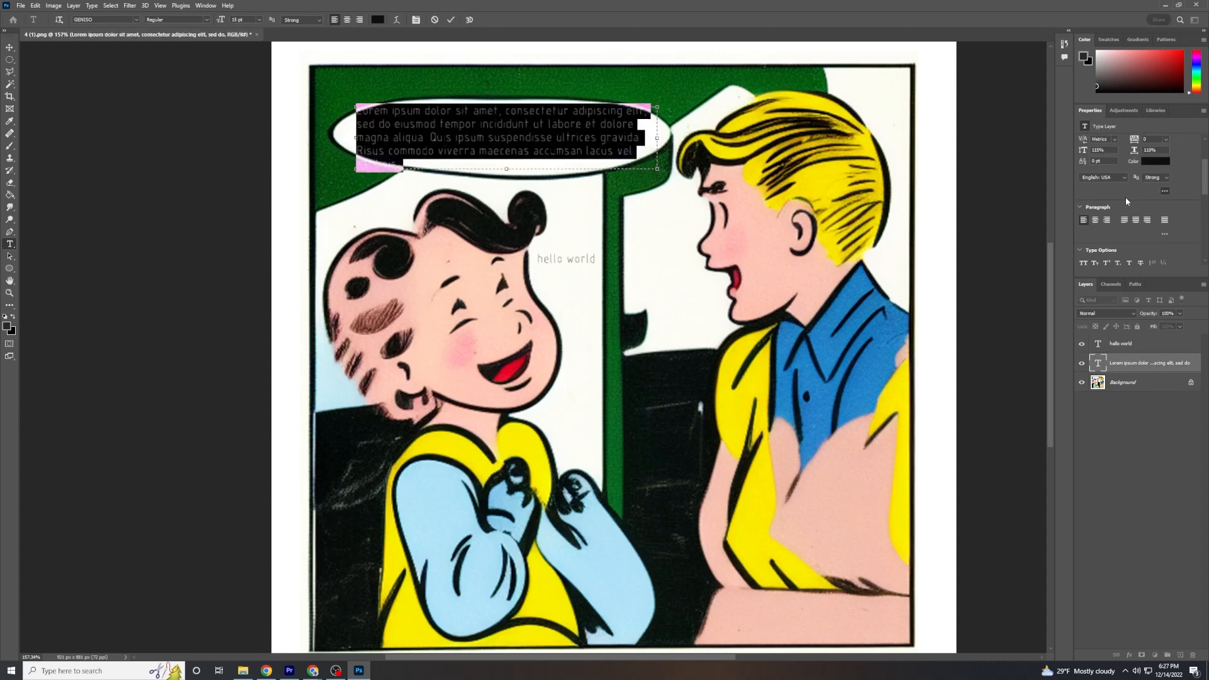
{"action": "left_click_drag", "start_coordinate": [1083, 165], "coordinate": [1096, 169]}
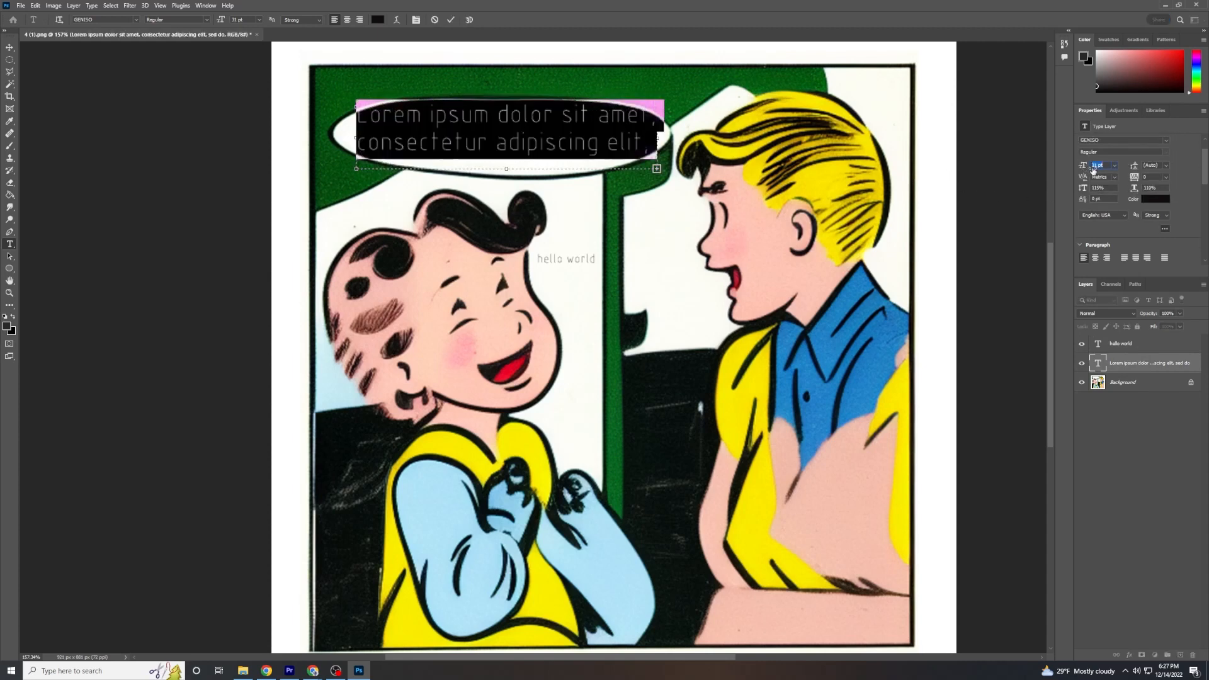
Undo the accidental replacement of the speech bubble text and commit the resized text.
{"action": "scroll", "coordinate": [511, 144], "scroll_direction": "up", "scroll_amount": 7}
{"action": "key", "text": "alt+space"}
{"action": "mouse_move", "coordinate": [518, 216]}
{"action": "left_mouse_down"}
{"action": "mouse_move", "coordinate": [526, 273]}
{"action": "mouse_move", "coordinate": [521, 227]}
{"action": "left_mouse_up"}
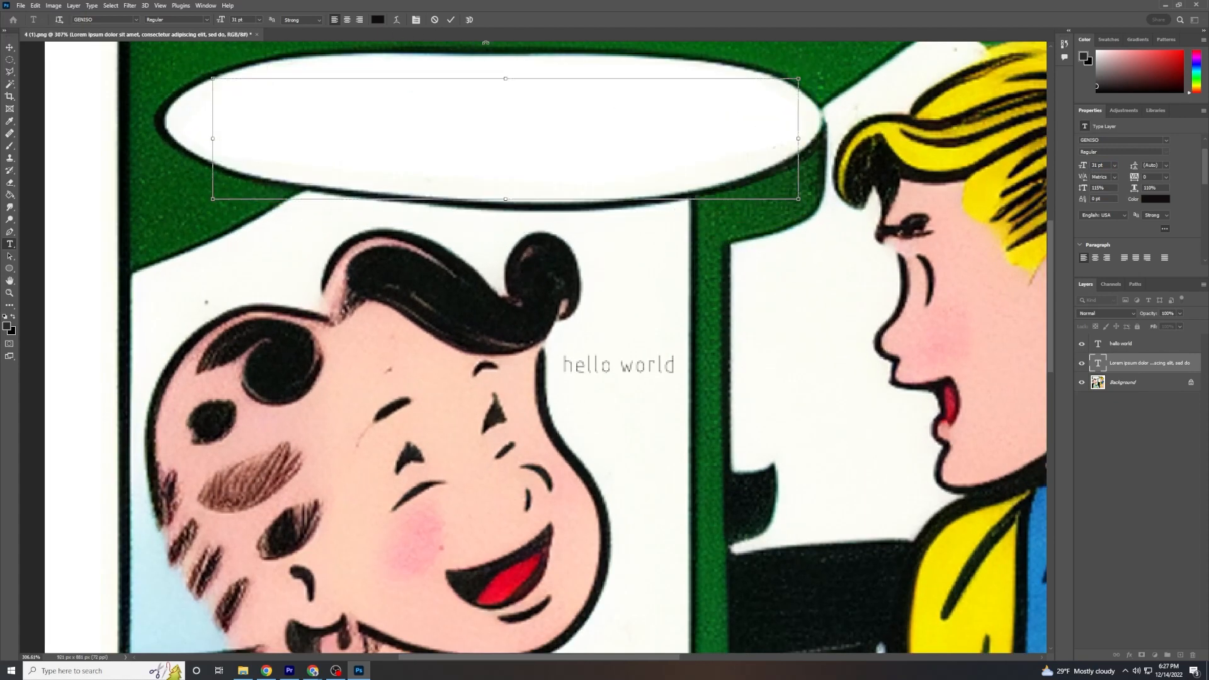
{"action": "key", "text": "ctrl+z"}
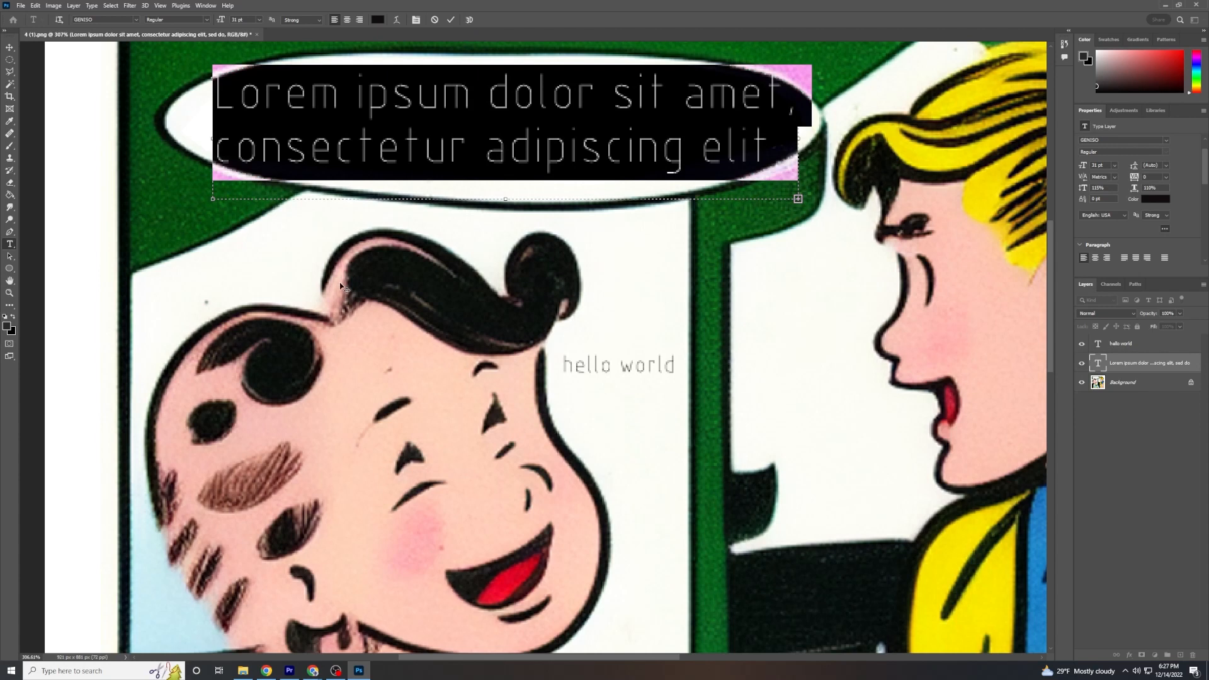
{"action": "left_click", "coordinate": [422, 151]}
{"action": "left_click", "coordinate": [450, 20]}
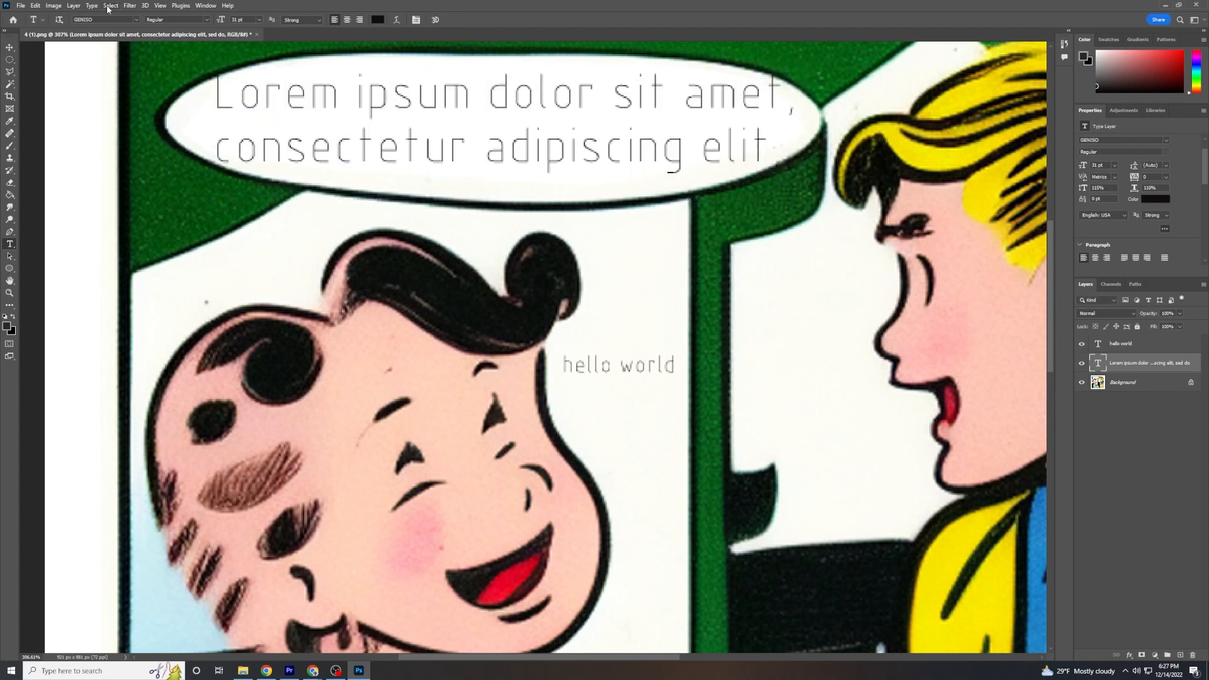
Quick-export the comic as a PNG named "timmy" in the "one text" folder.
{"action": "left_click", "coordinate": [22, 6]}
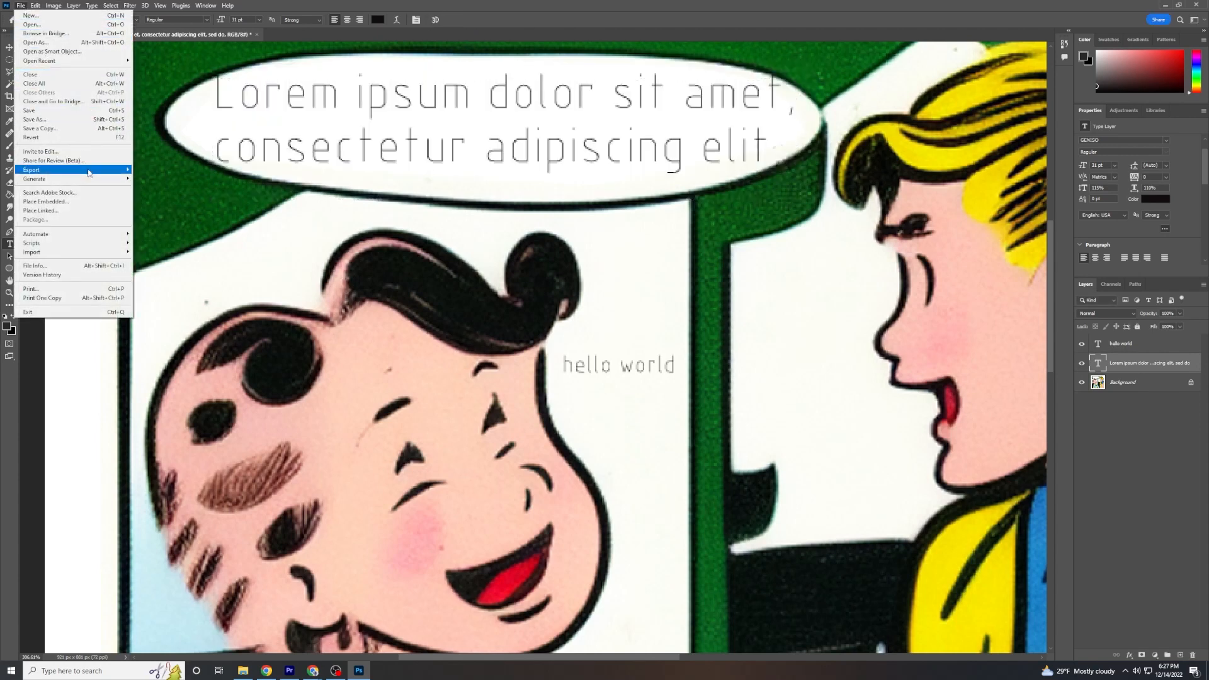
{"action": "mouse_move", "coordinate": [94, 173]}
{"action": "left_click", "coordinate": [162, 170]}
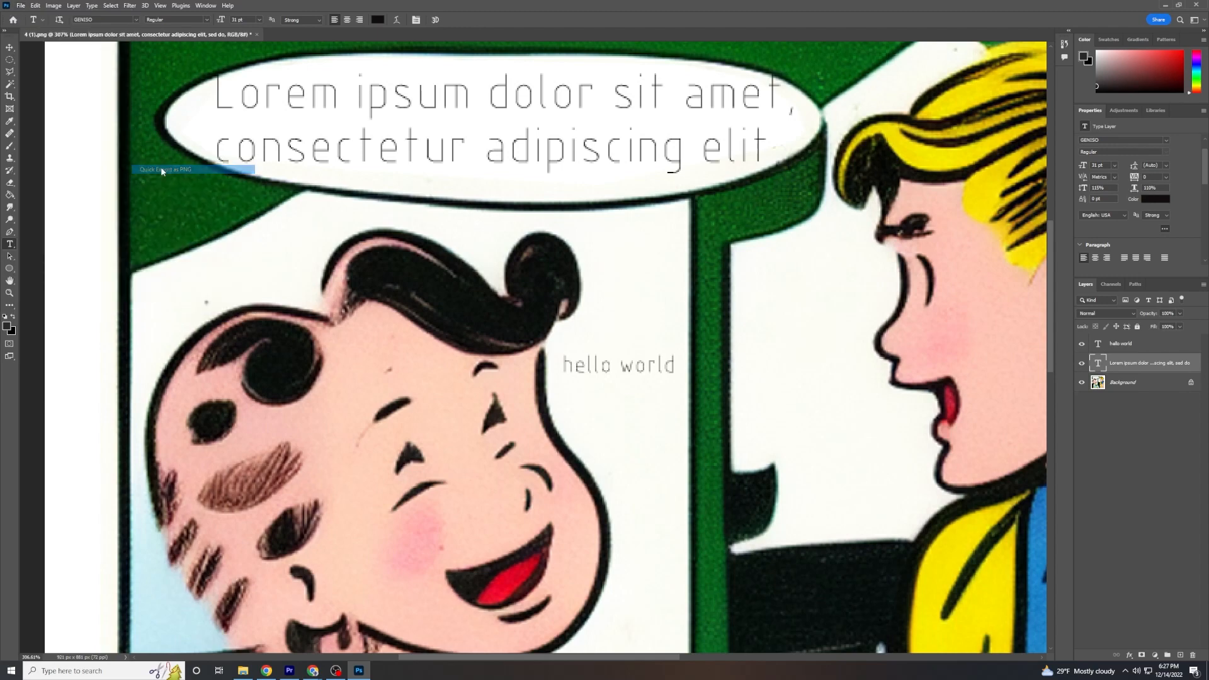
{"action": "type", "text": "timmy"}
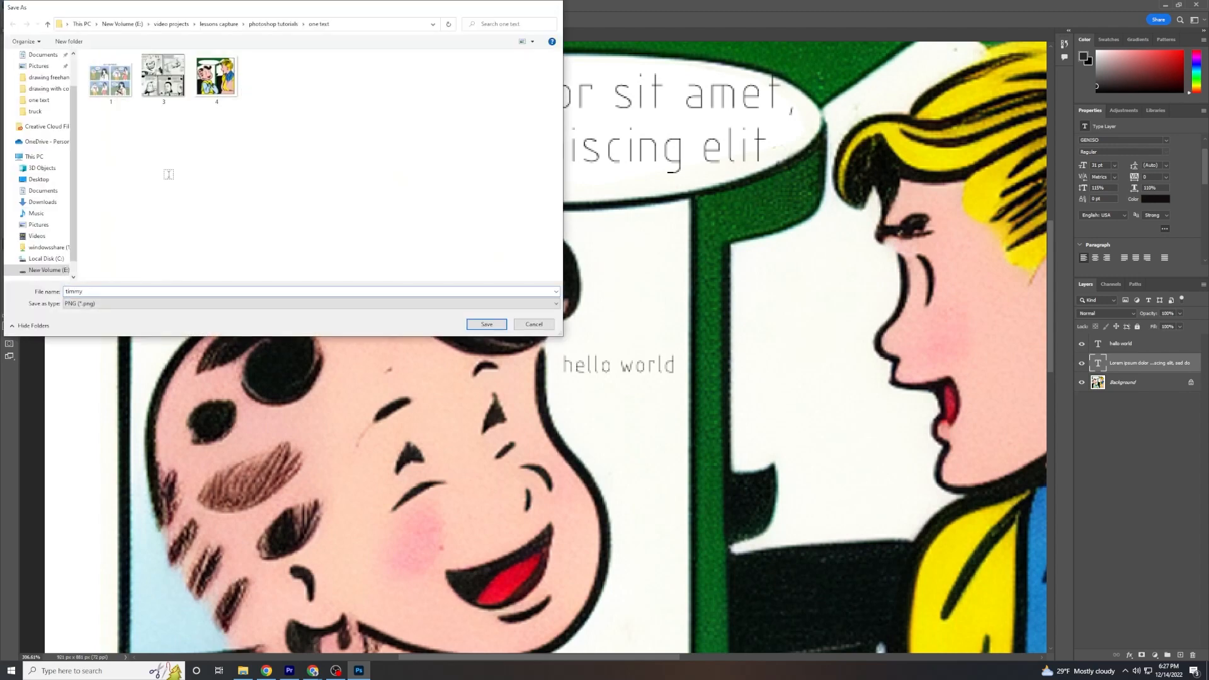
{"action": "key", "text": "Return"}
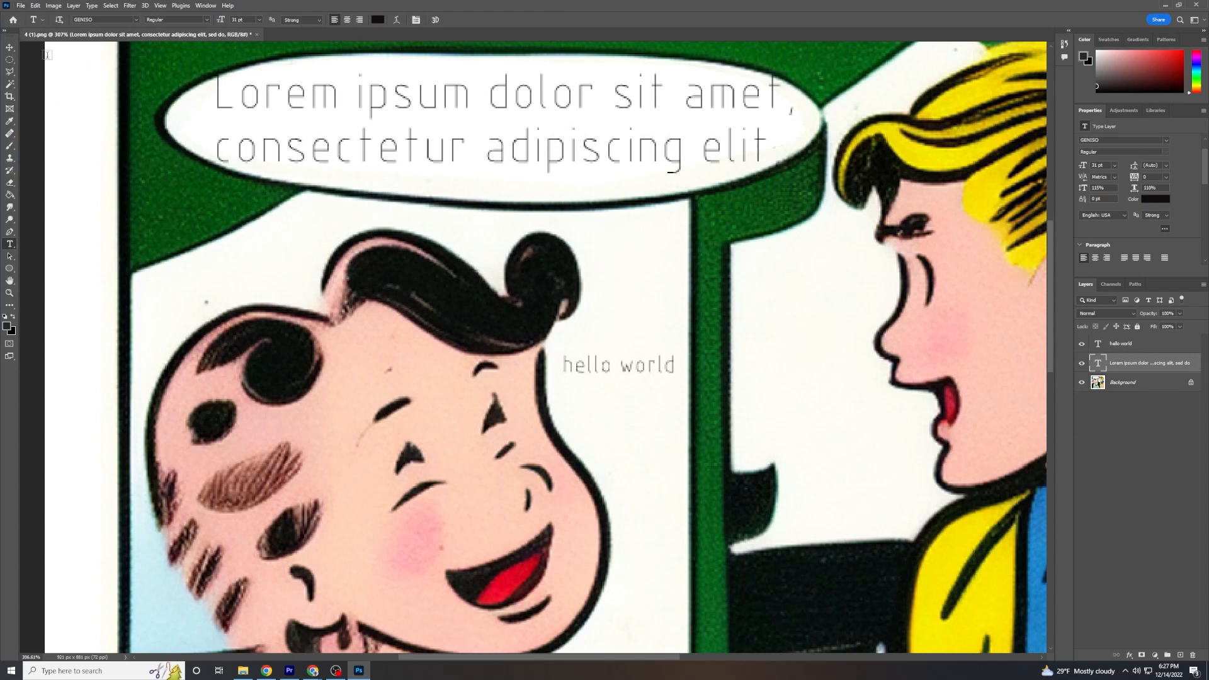
Save the layered document to the computer's Downloads folder as "4 (1)" in Photoshop (PSD) format.
{"action": "left_click", "coordinate": [21, 6]}
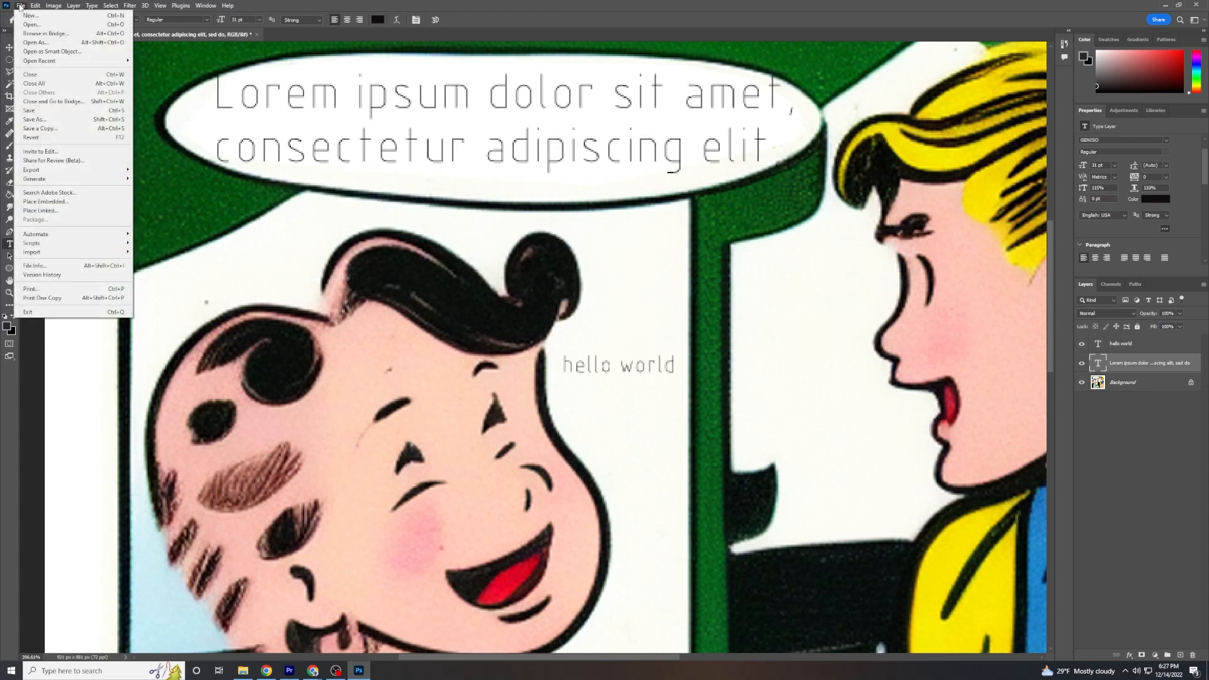
{"action": "left_click", "coordinate": [68, 110]}
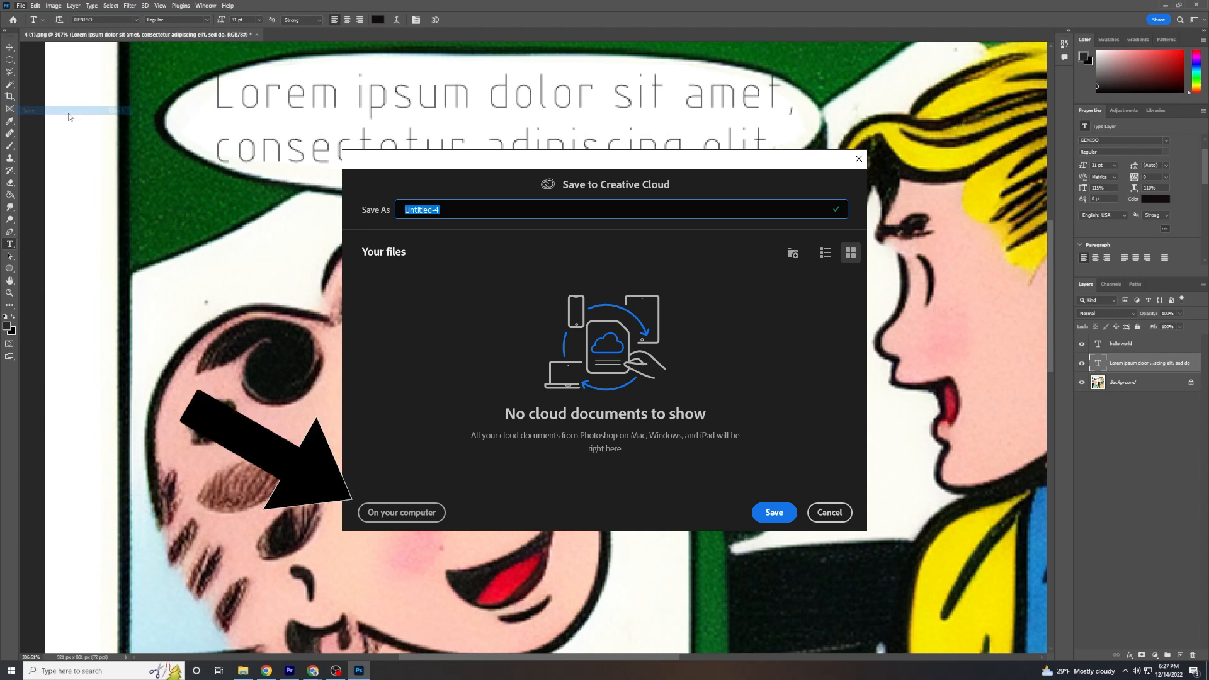
{"action": "left_click", "coordinate": [330, 303]}
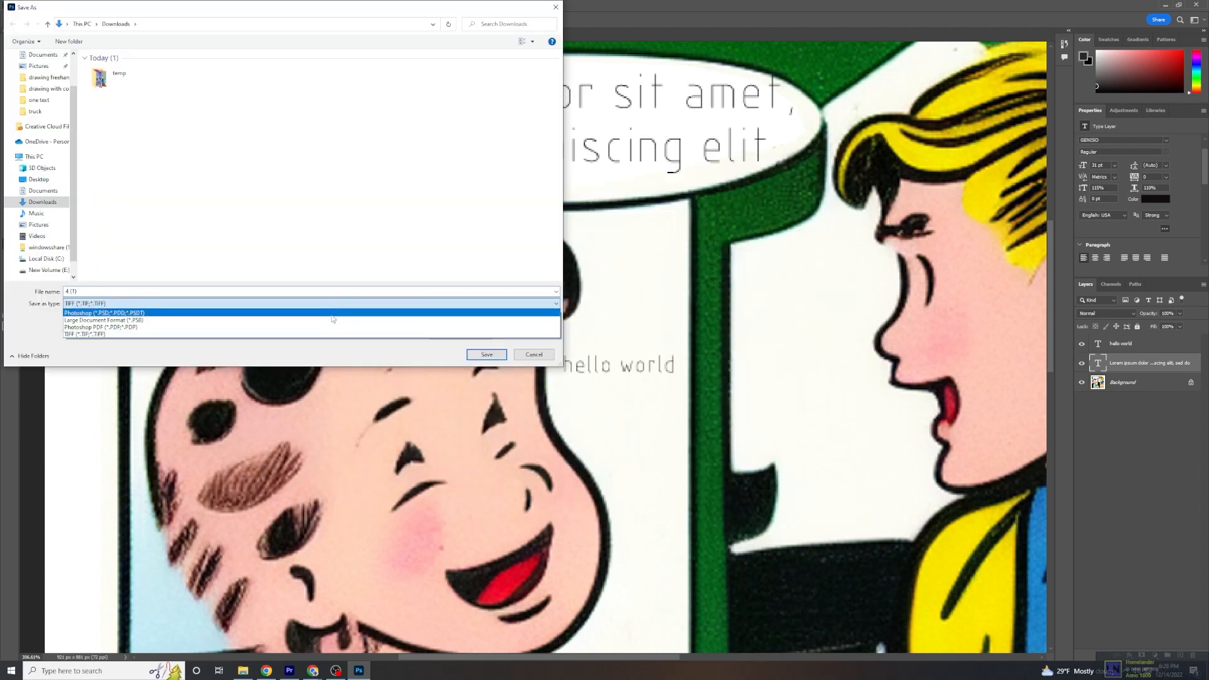
{"action": "left_click", "coordinate": [331, 314]}
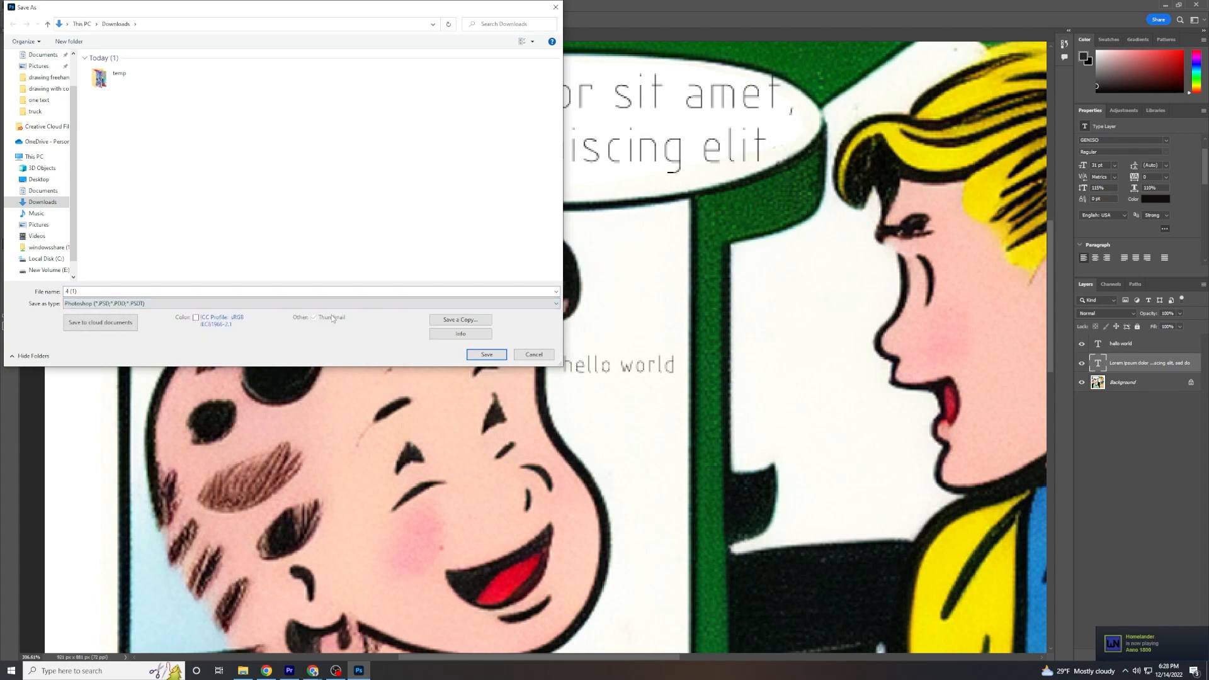
{"action": "left_click", "coordinate": [477, 357]}
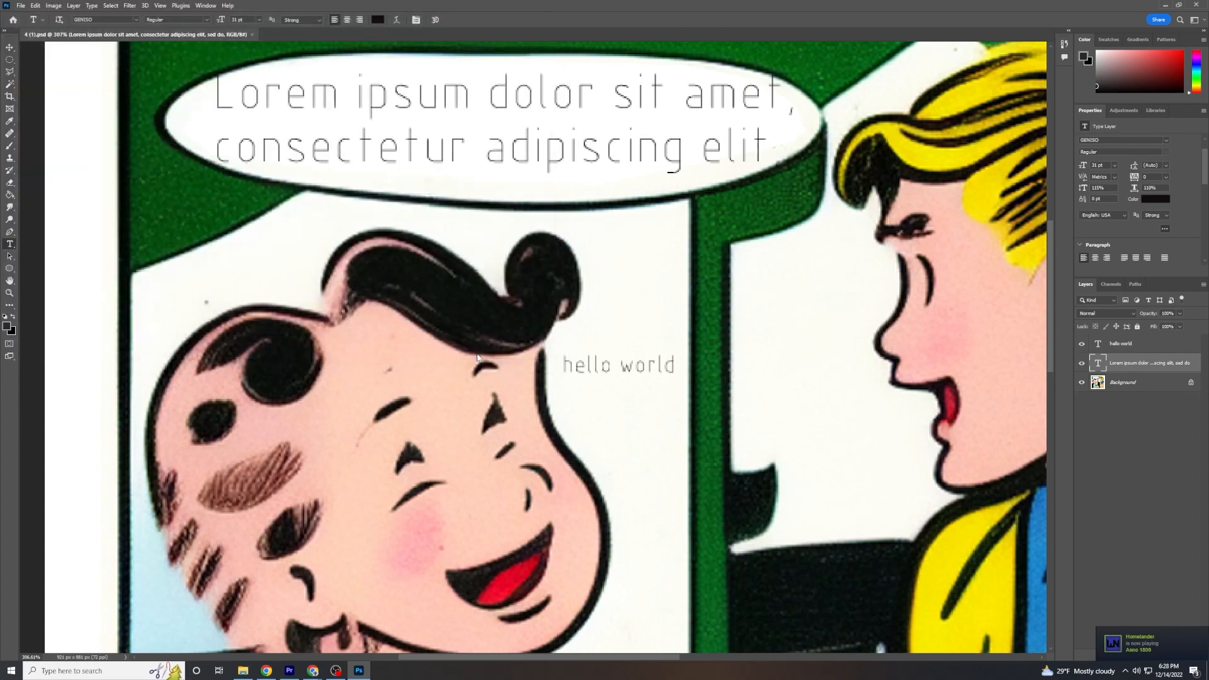